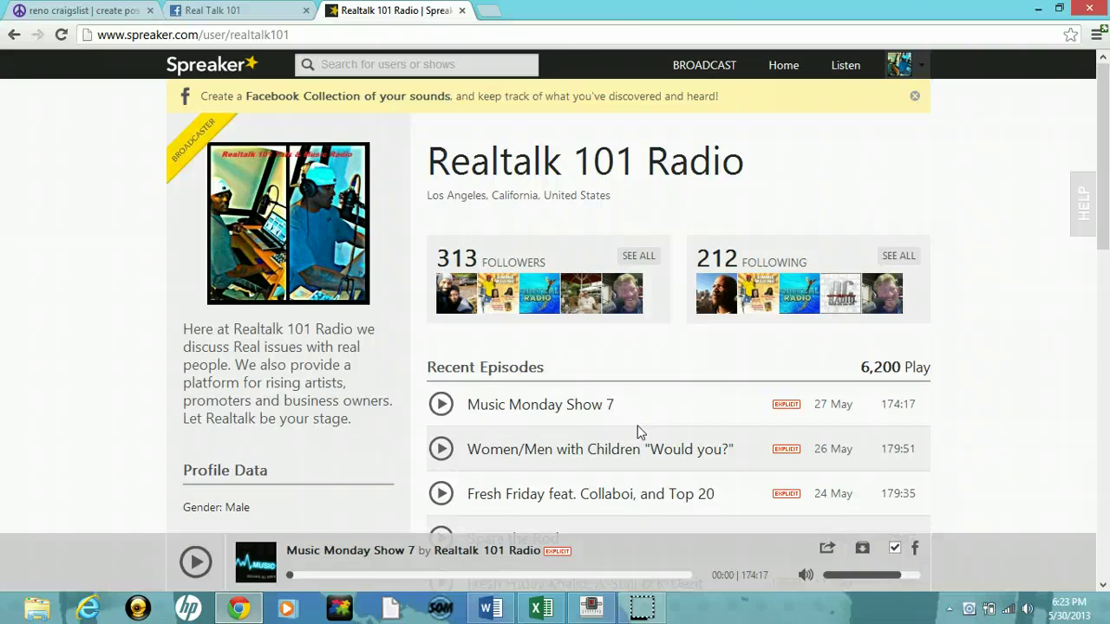
Step: Go to Spreaker's Broadcast section and open the Tube page for professional tools like Mixxx
click(591, 609)
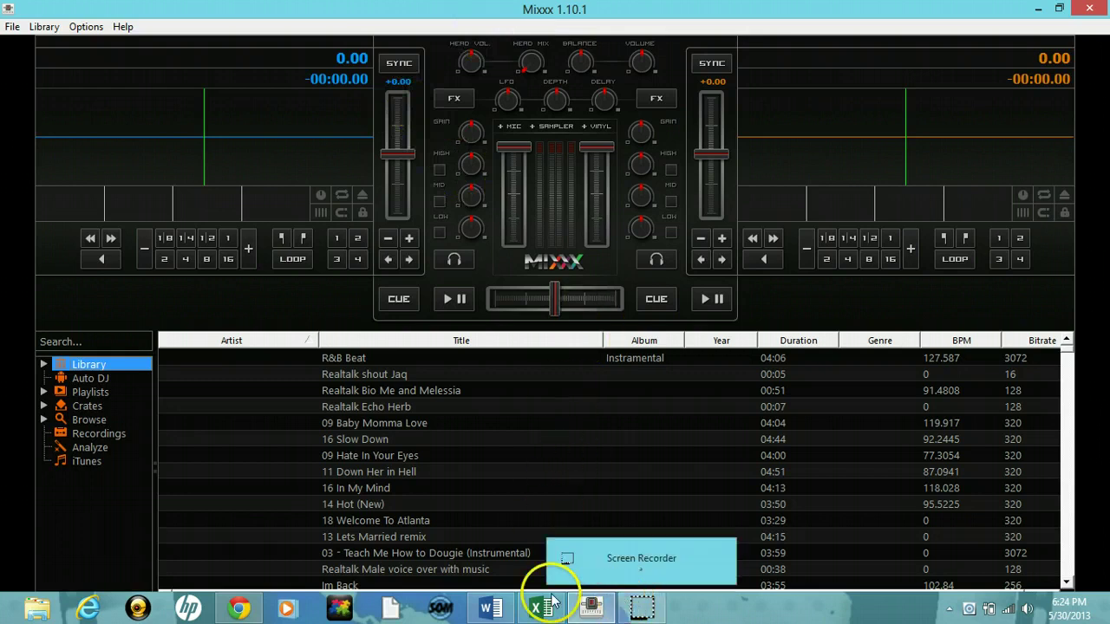
click(590, 614)
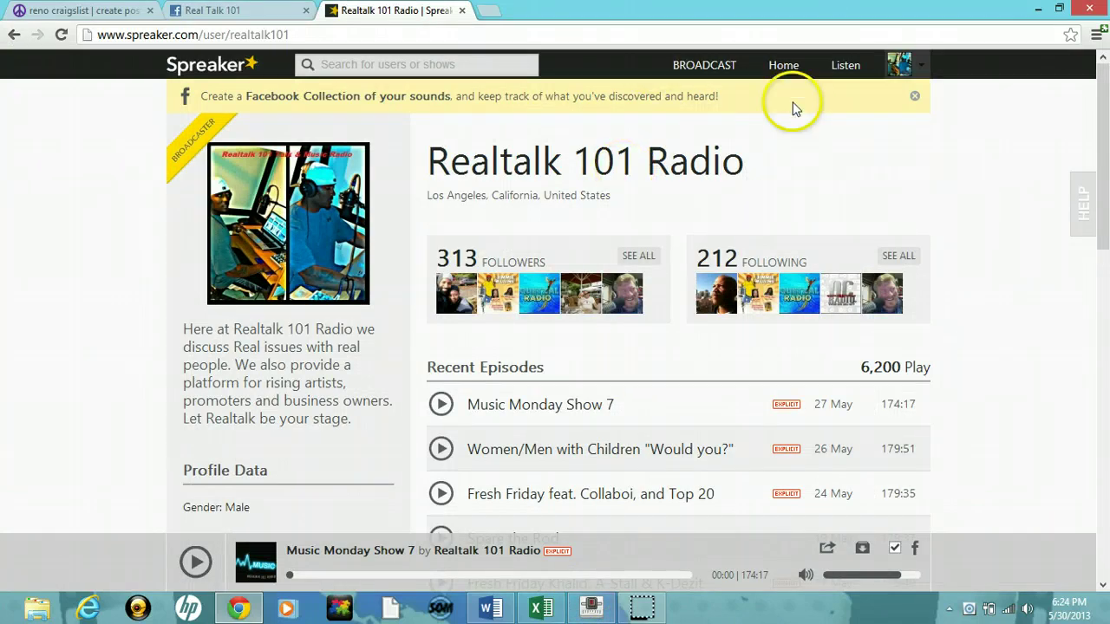
click(698, 66)
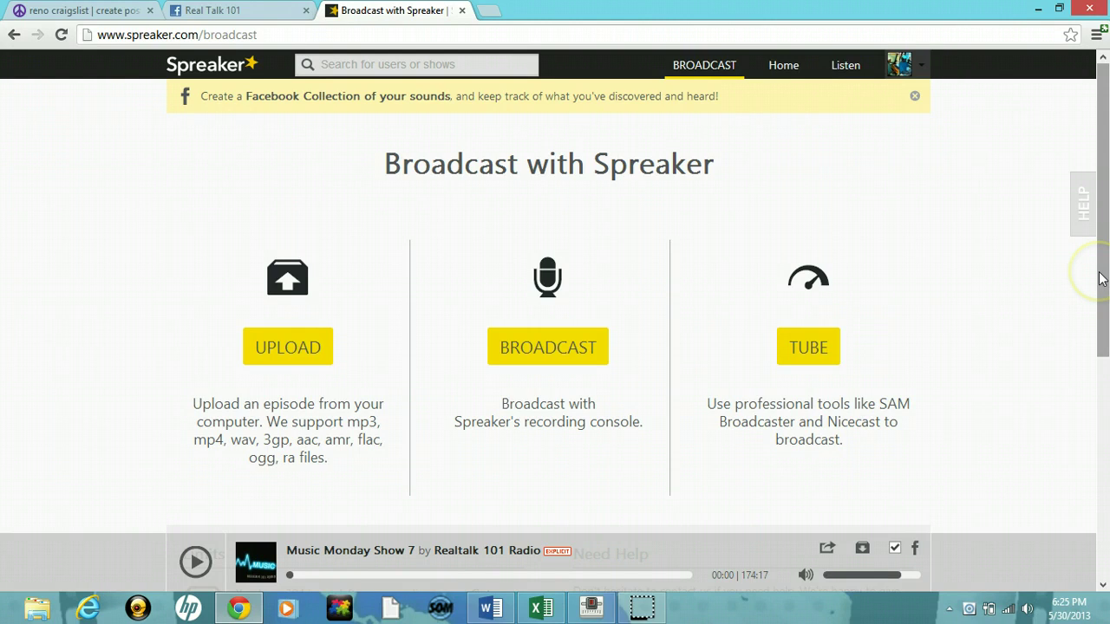
click(808, 349)
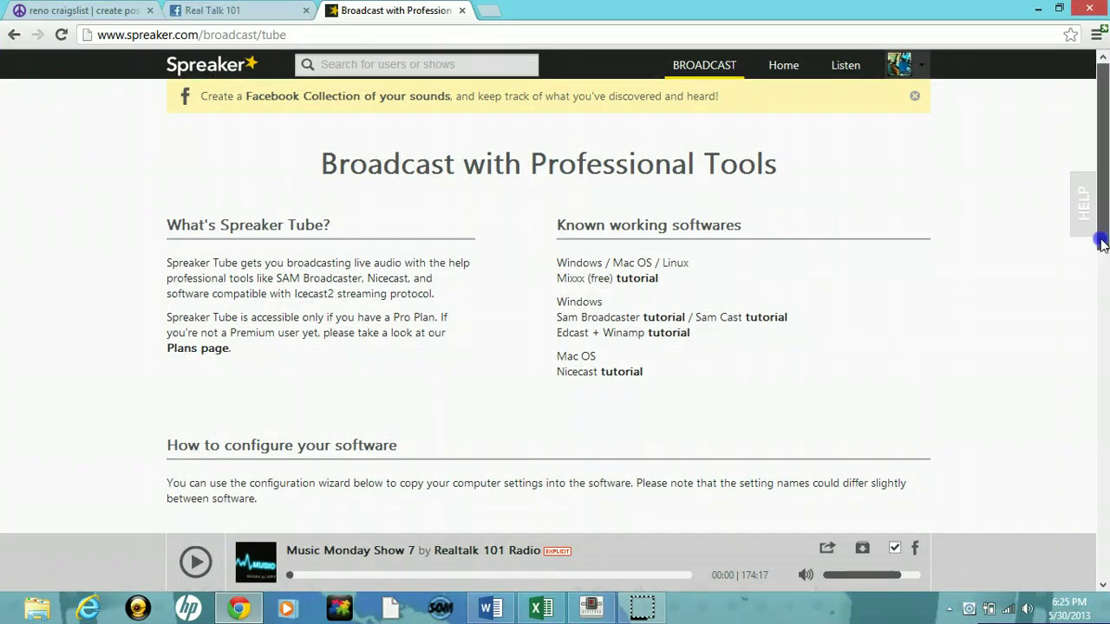
Step: Scroll to the episode wizard and cycle the Show arrows to pick the music show
drag(1102, 234, 1100, 376)
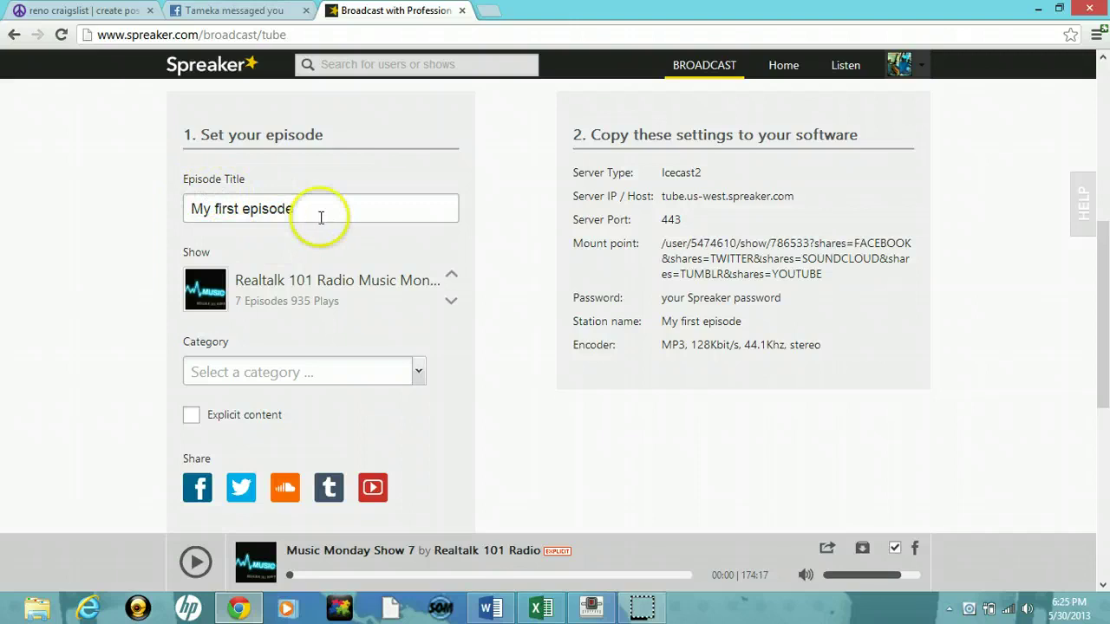
click(452, 305)
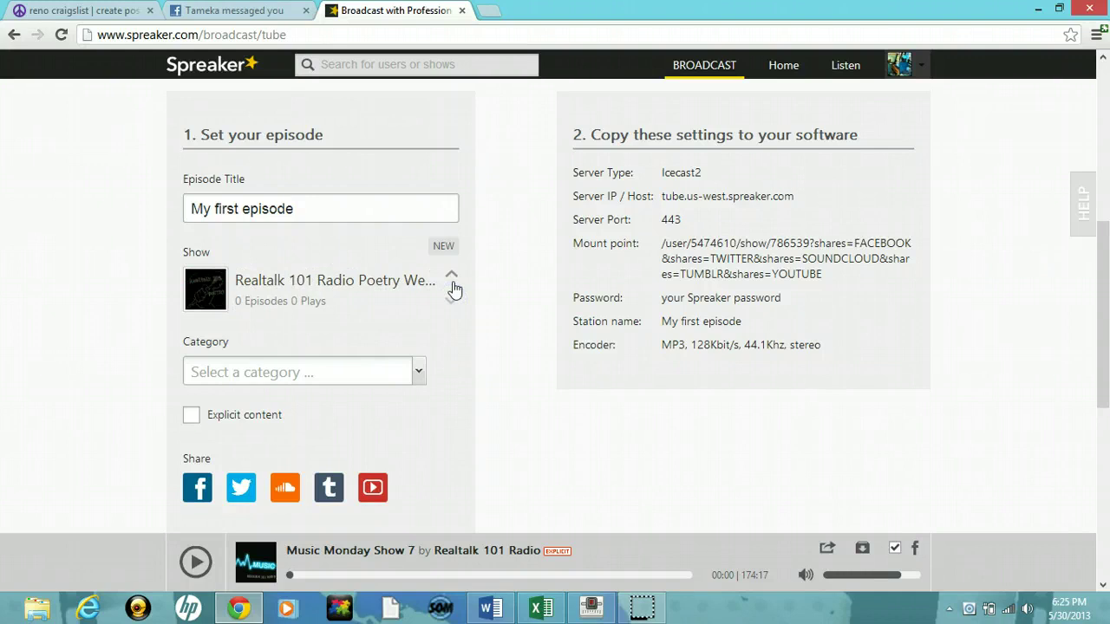
click(453, 278)
click(453, 278)
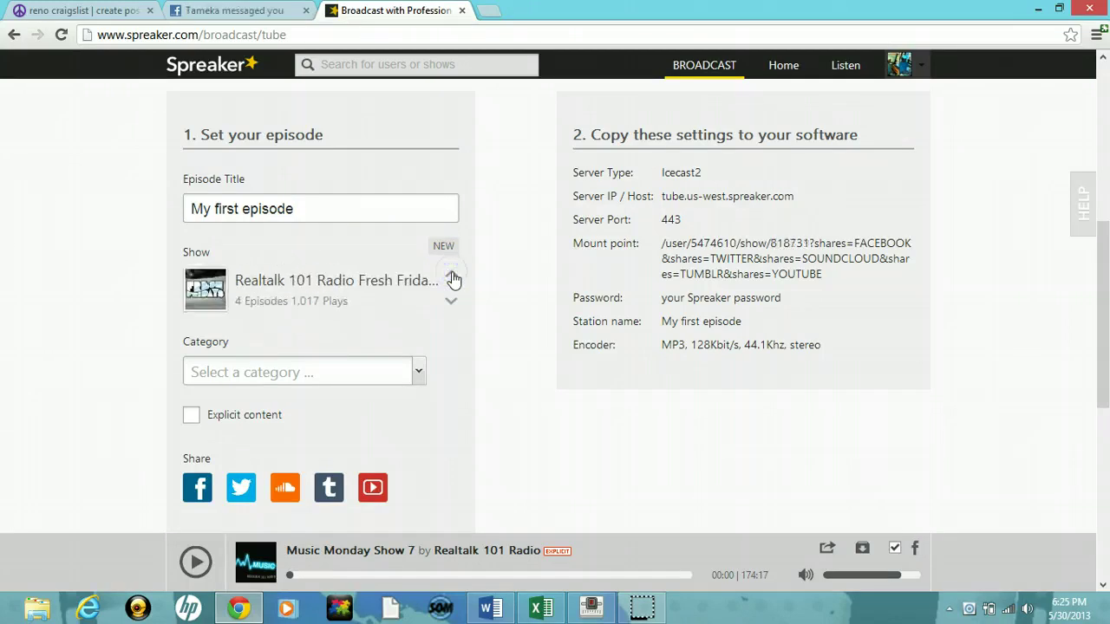
click(452, 304)
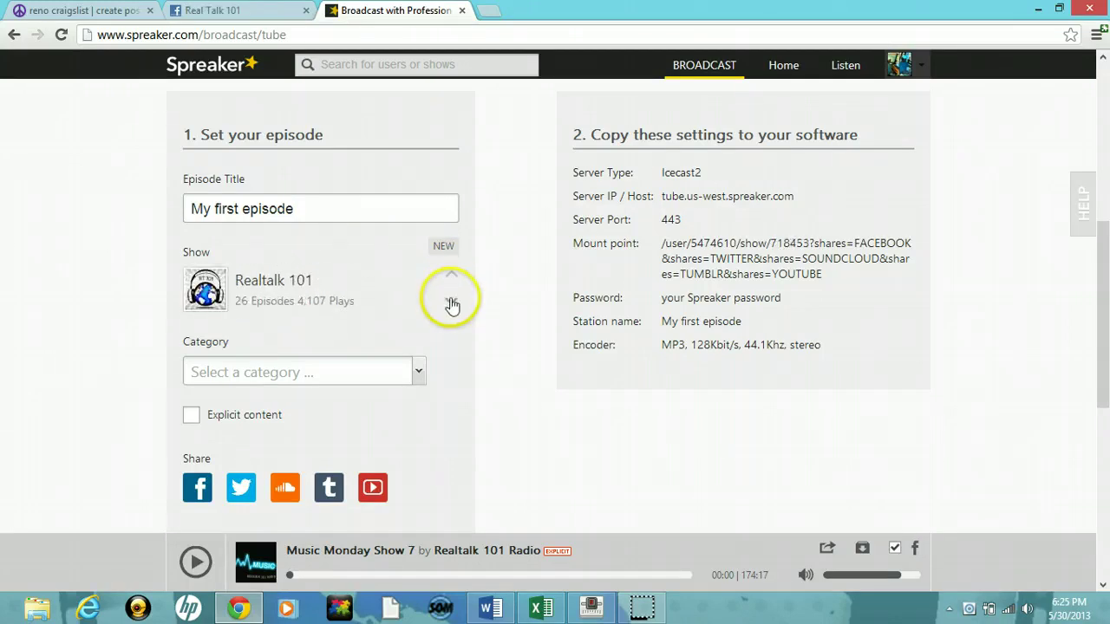
click(452, 304)
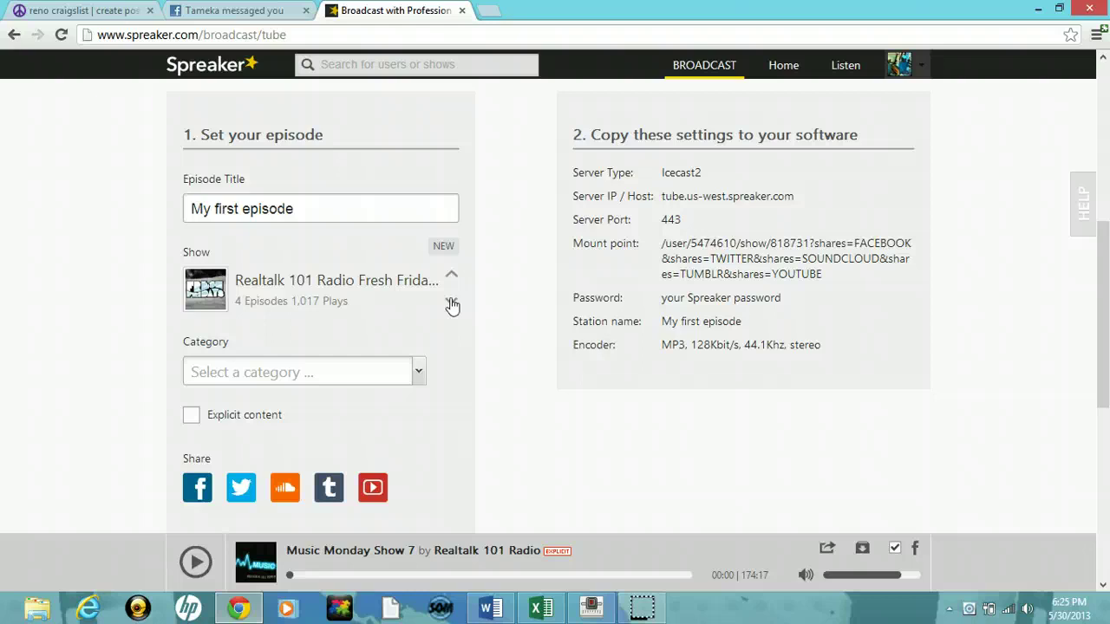
click(452, 304)
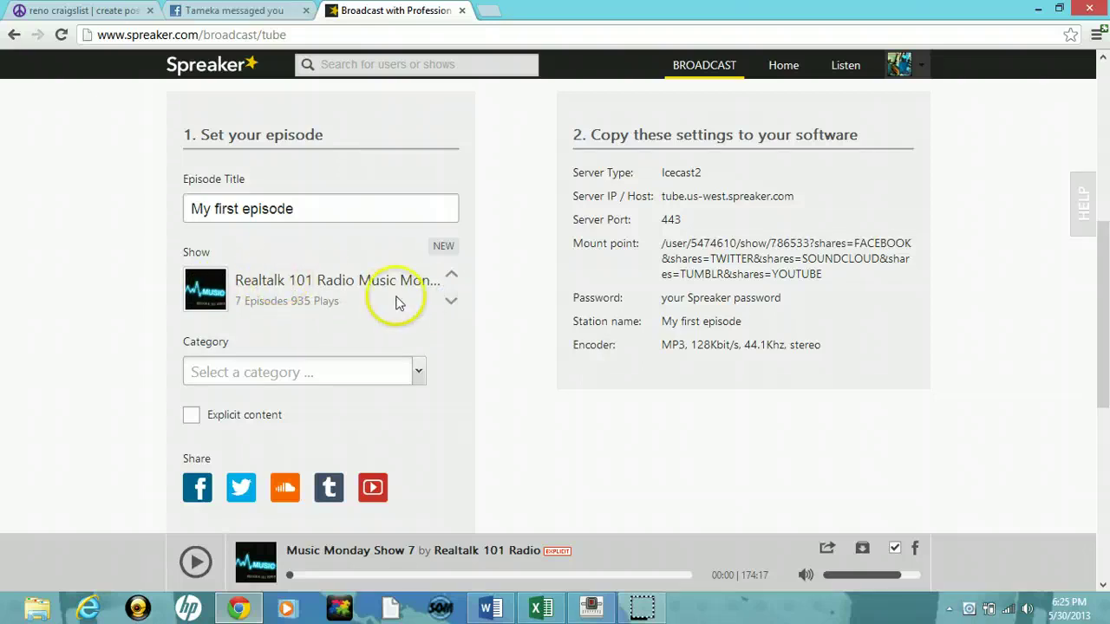
Step: Rename the episode title to 'Tutorial' and set its category to Music
drag(317, 215, 158, 224)
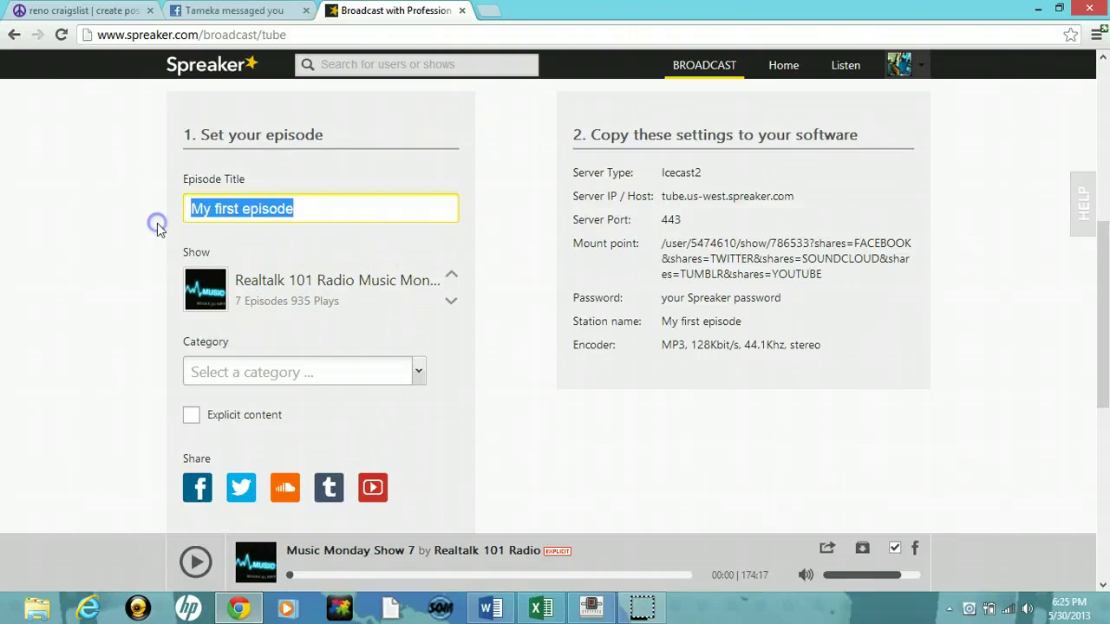
text(Tu)
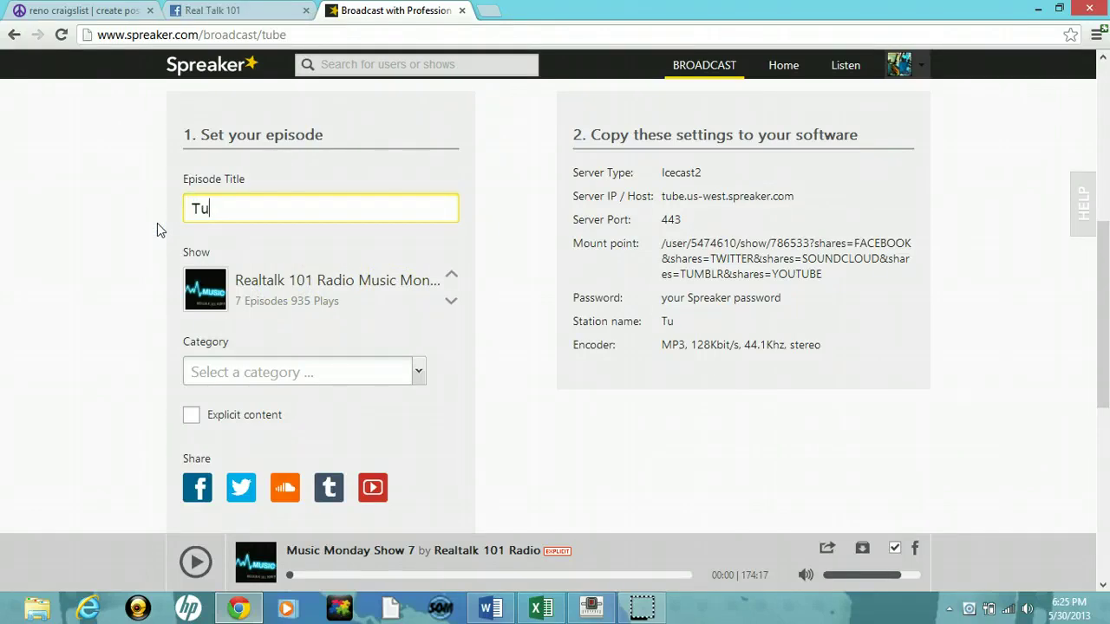
text(r)
key(BackSpace)
text(tu)
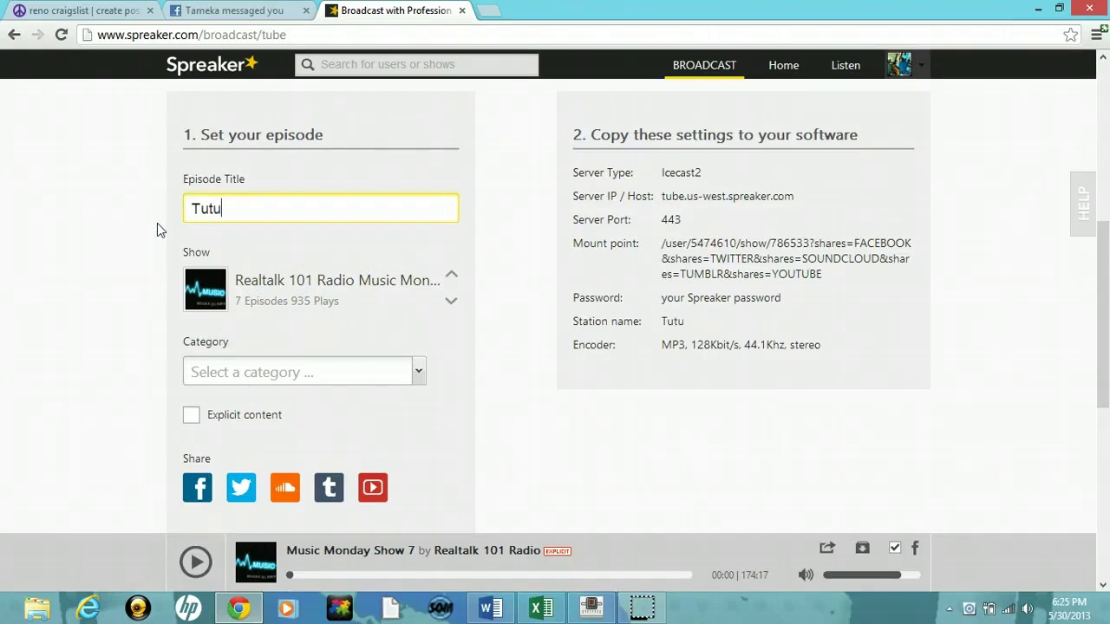
key(BackSpace)
text(orial)
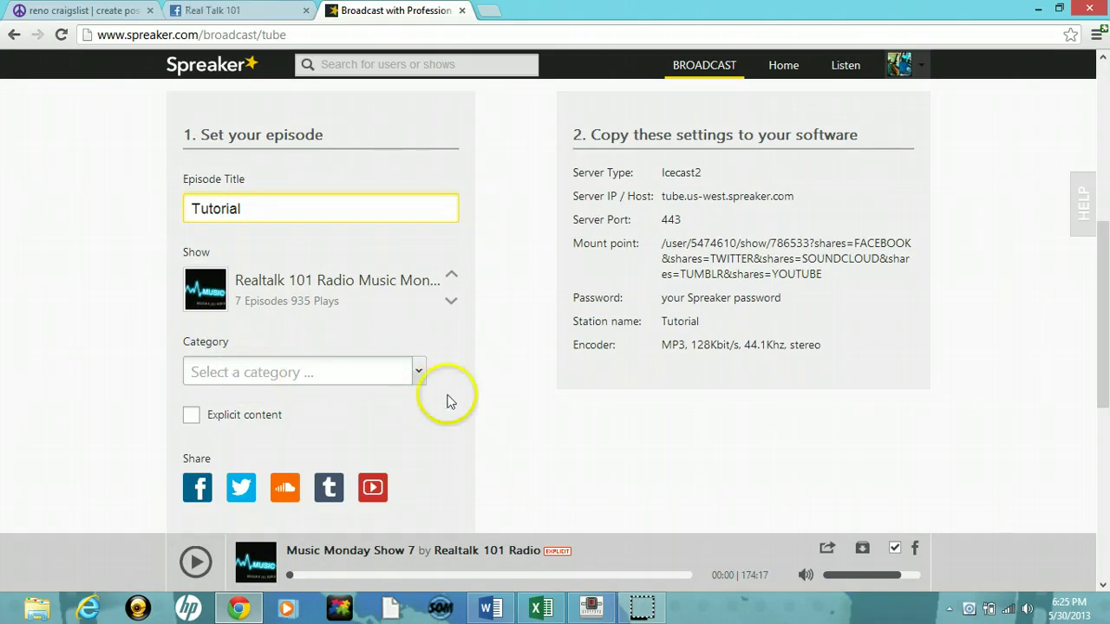
click(394, 372)
text(m)
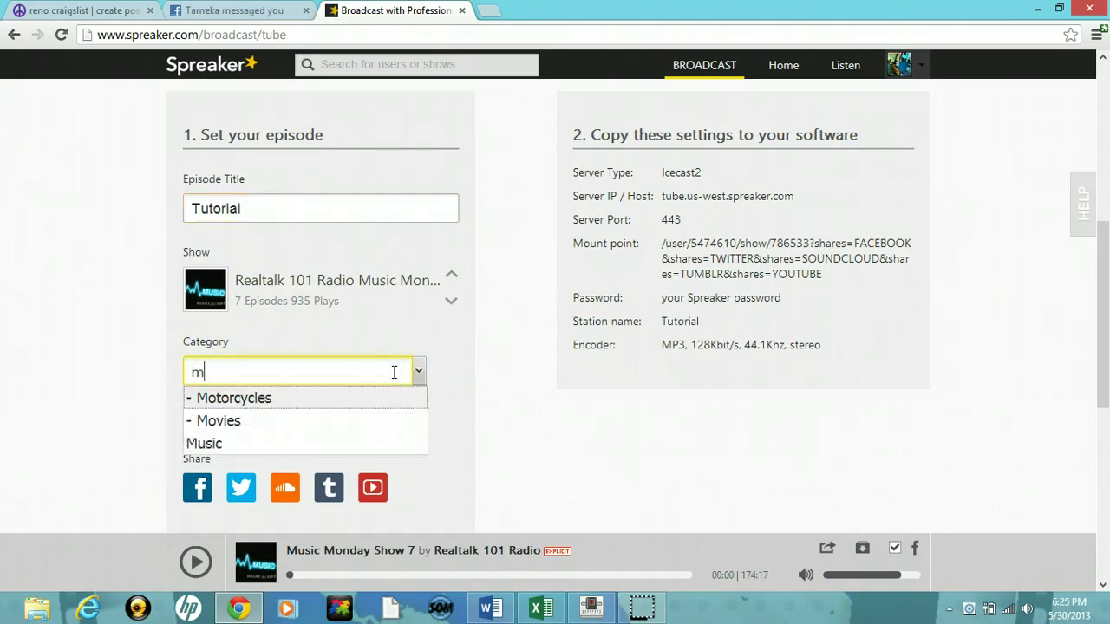
click(257, 444)
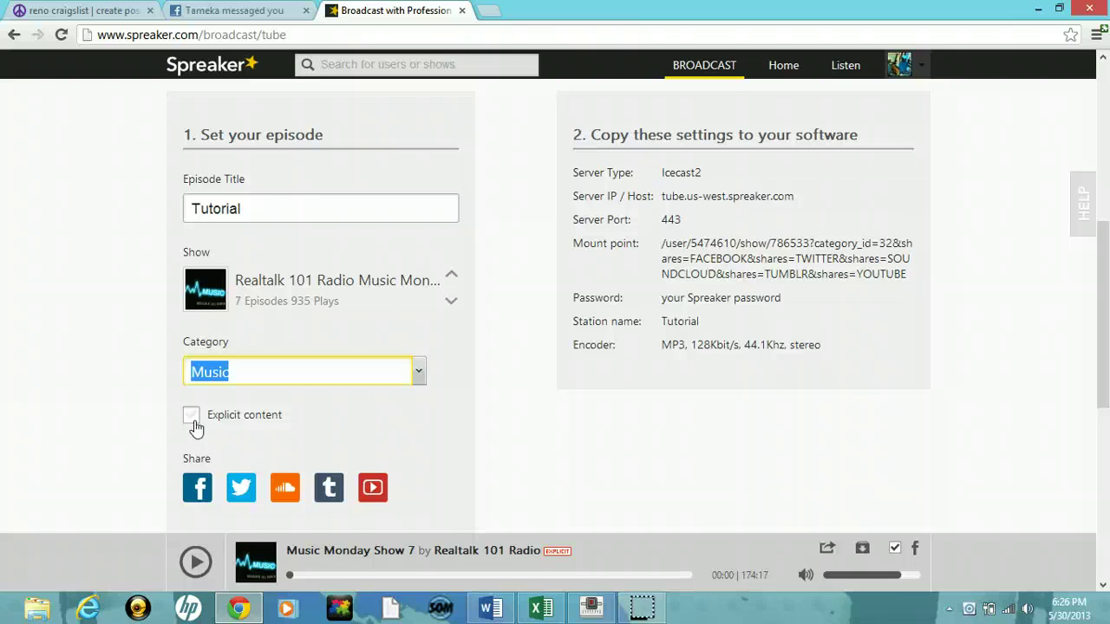
Step: Toggle Explicit content several times, leaving it checked so the mount point includes explicit=true
click(186, 423)
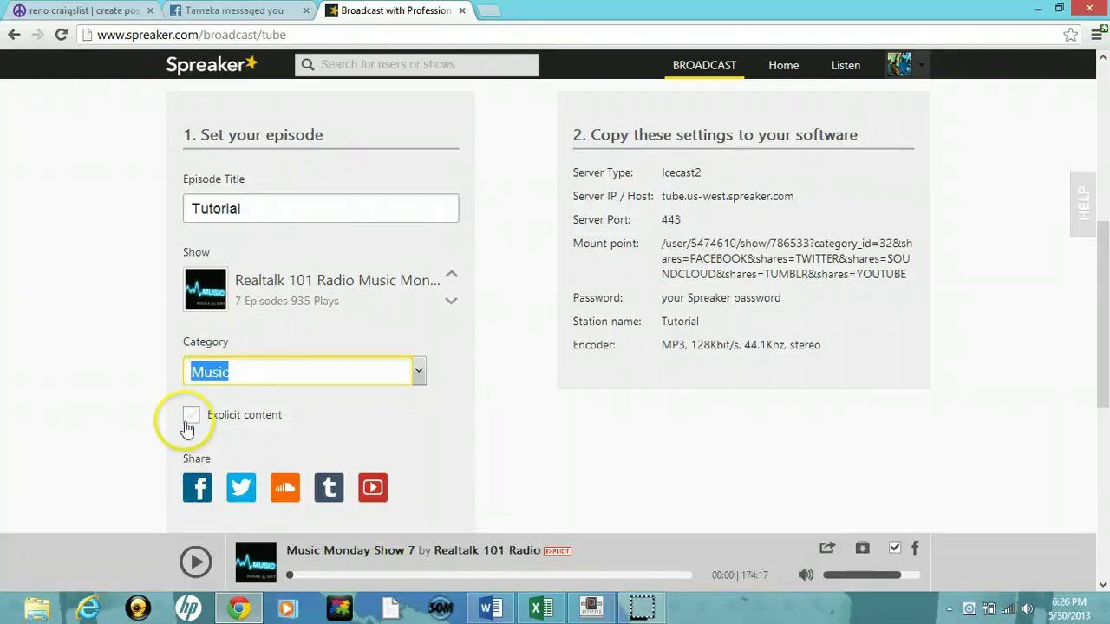
click(195, 425)
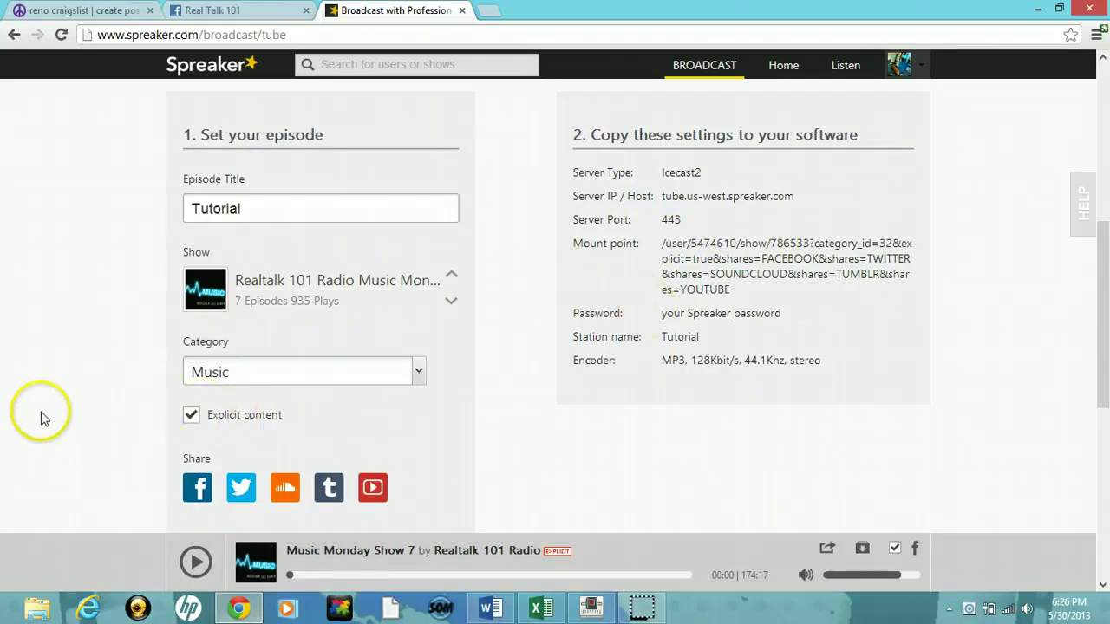
click(193, 418)
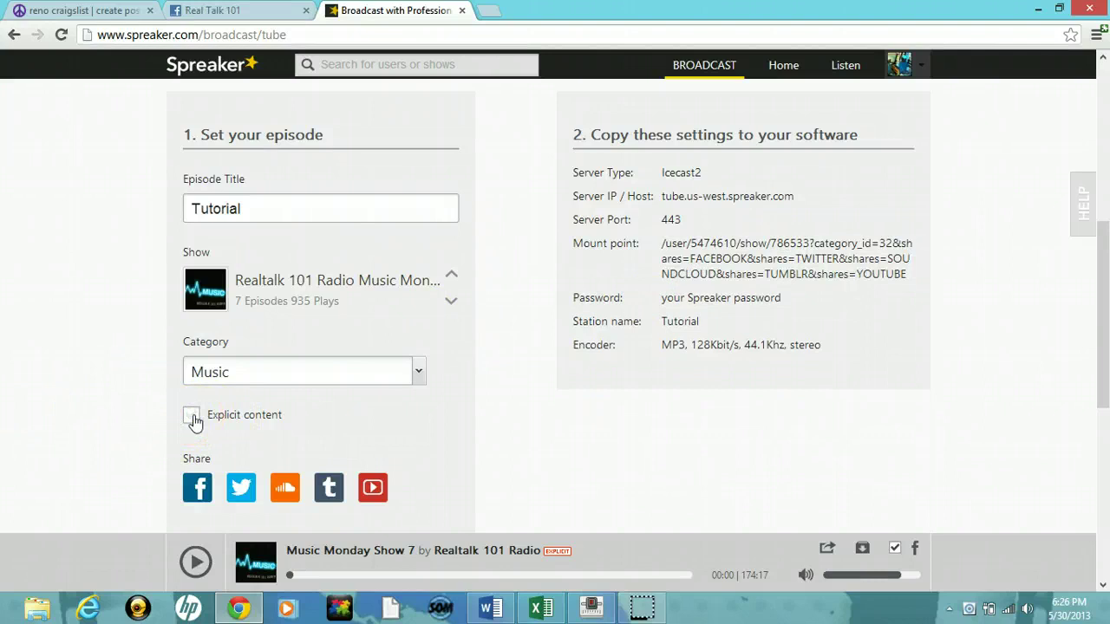
click(193, 417)
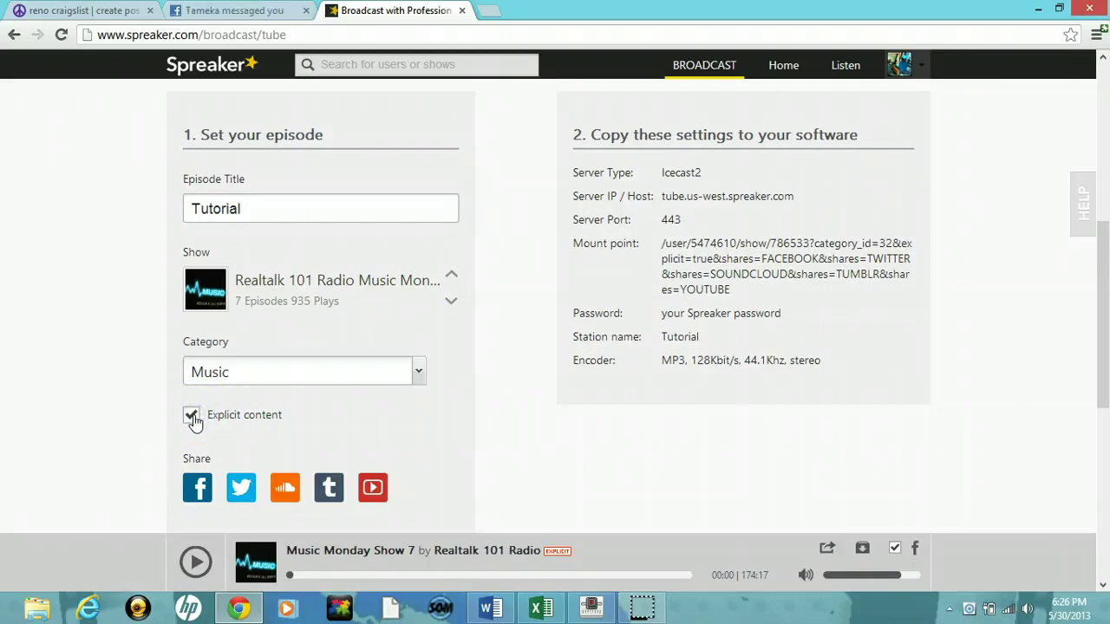
click(190, 416)
click(190, 417)
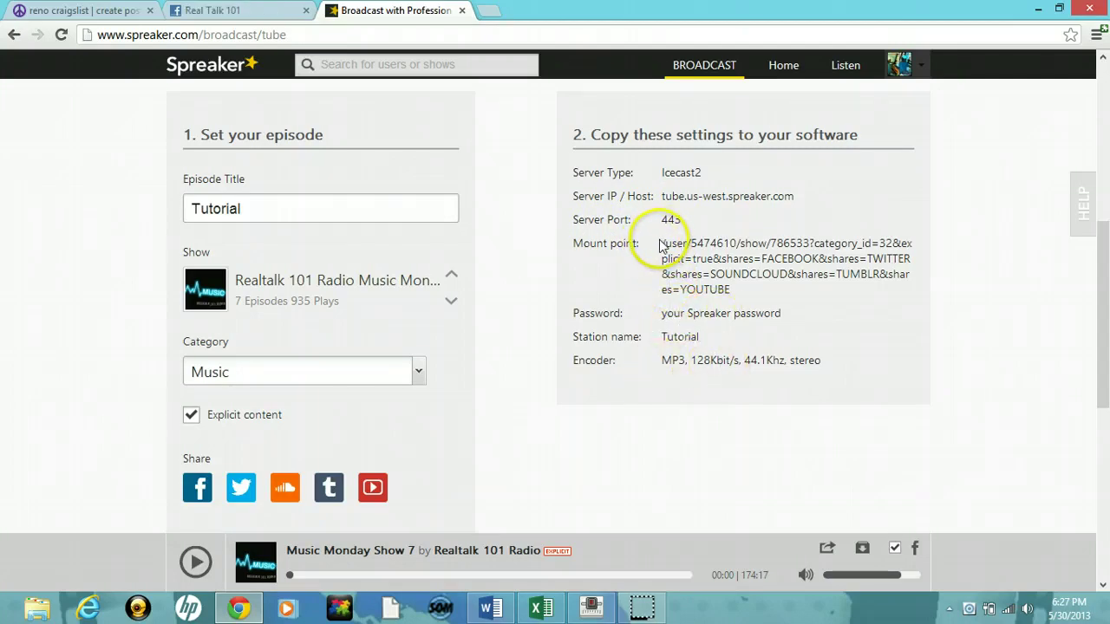
Step: Select the full Spreaker mount point string and copy it via the right-click menu
drag(662, 242, 731, 287)
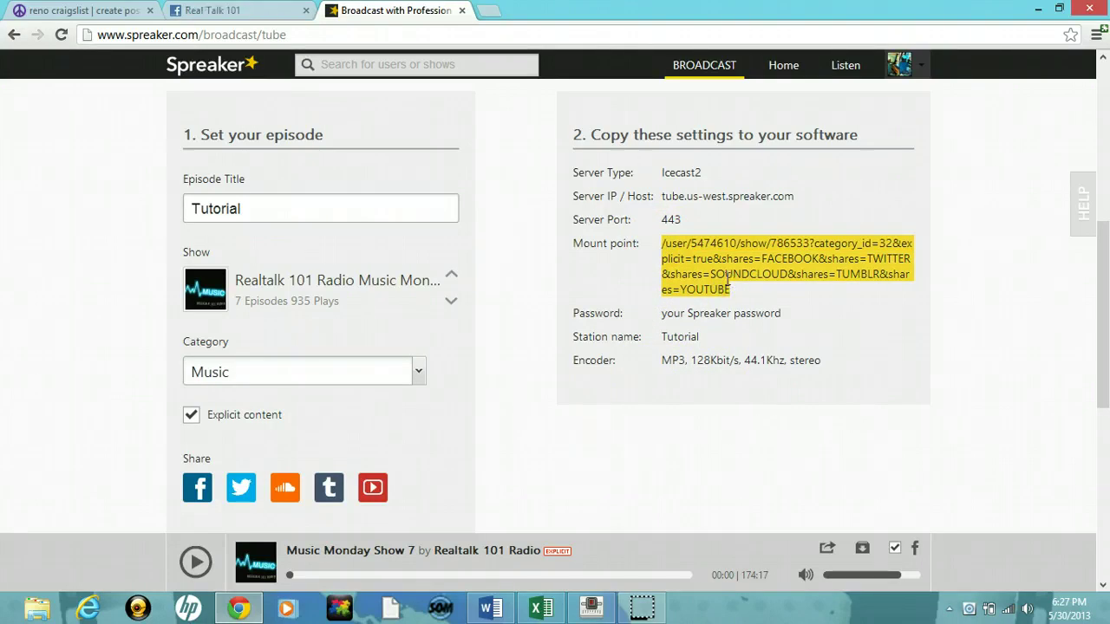
right_click(719, 268)
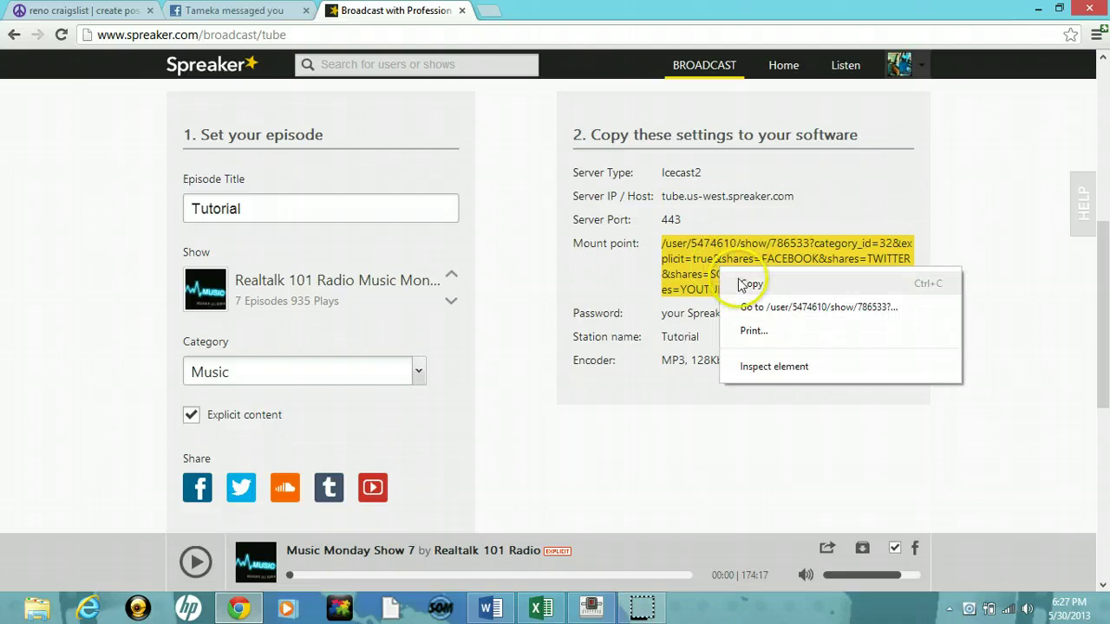
click(751, 284)
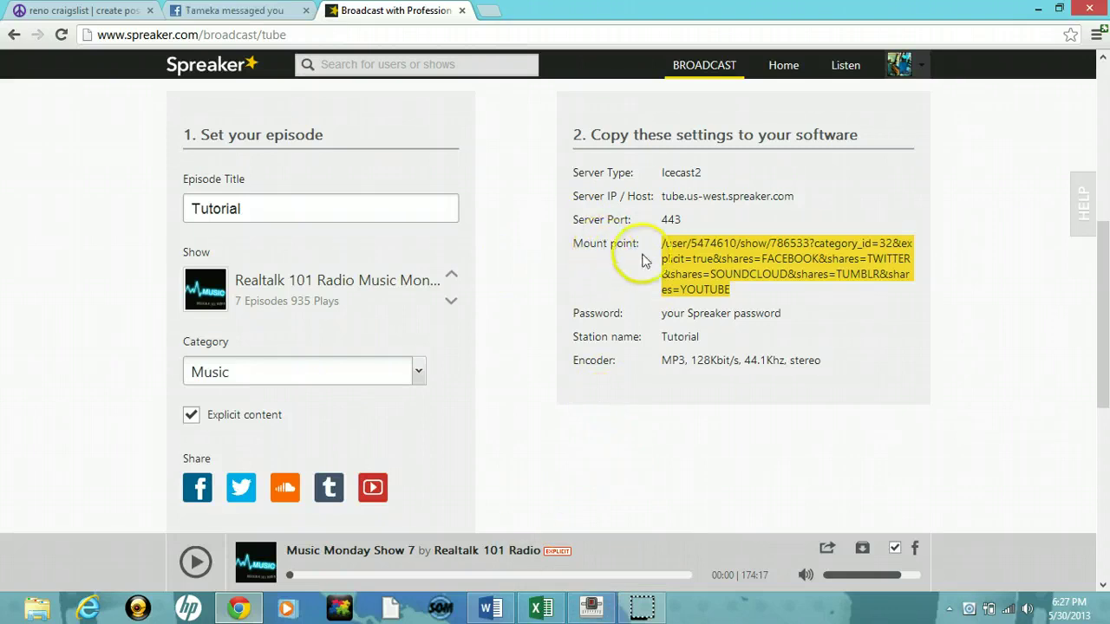
Step: Bring Mixxx to the front and open its Options menu
click(592, 607)
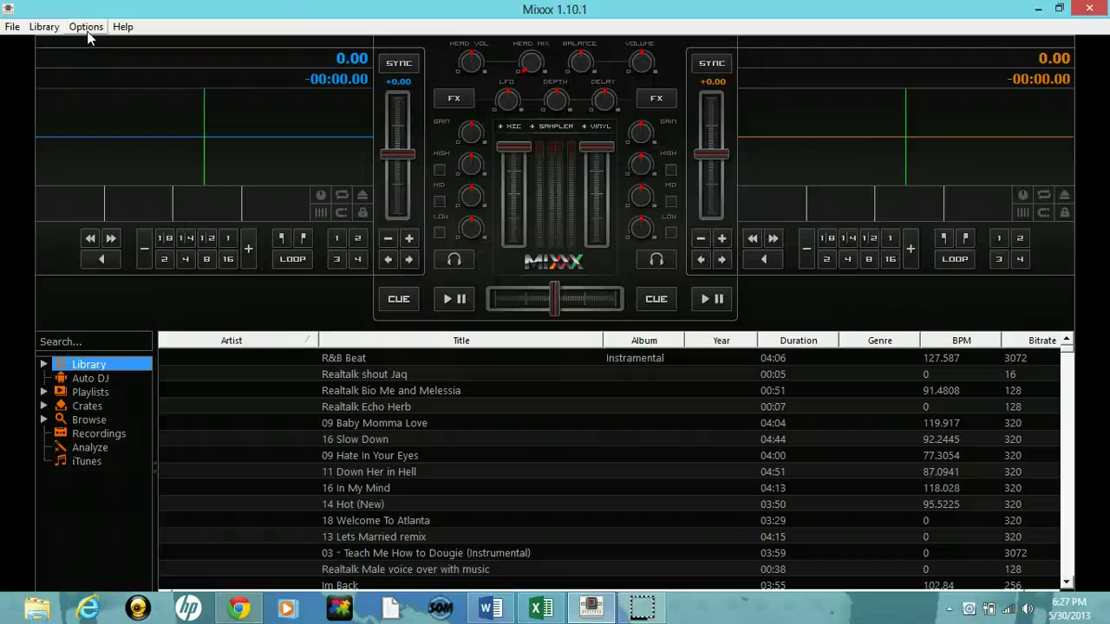
click(88, 32)
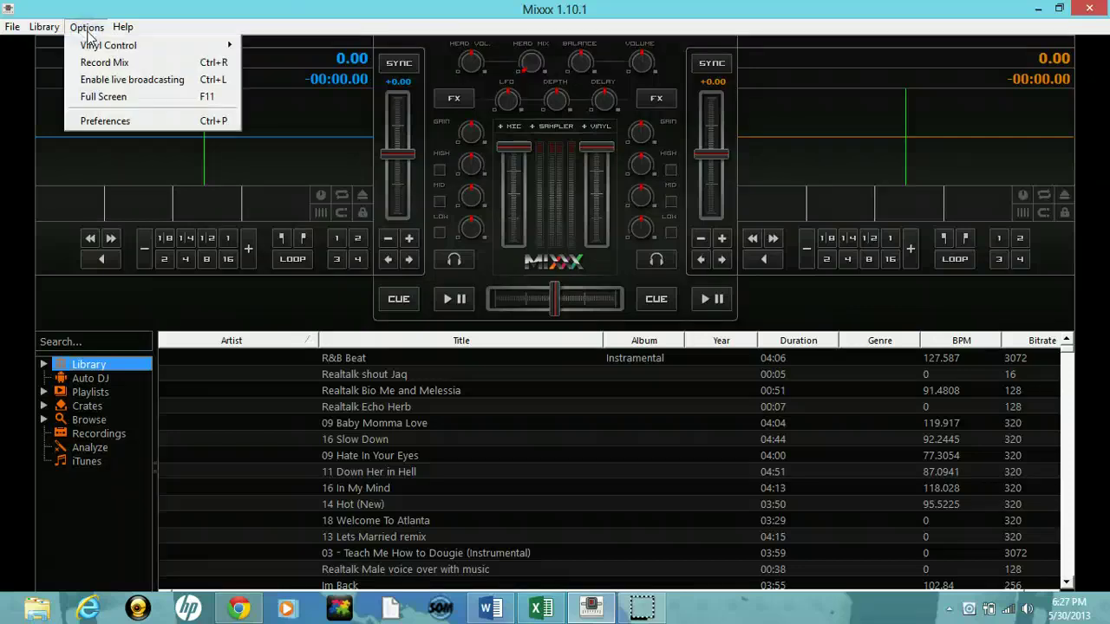
Step: In Preferences > Sound Hardware, keep Master output on Primary Sound Driver
click(102, 122)
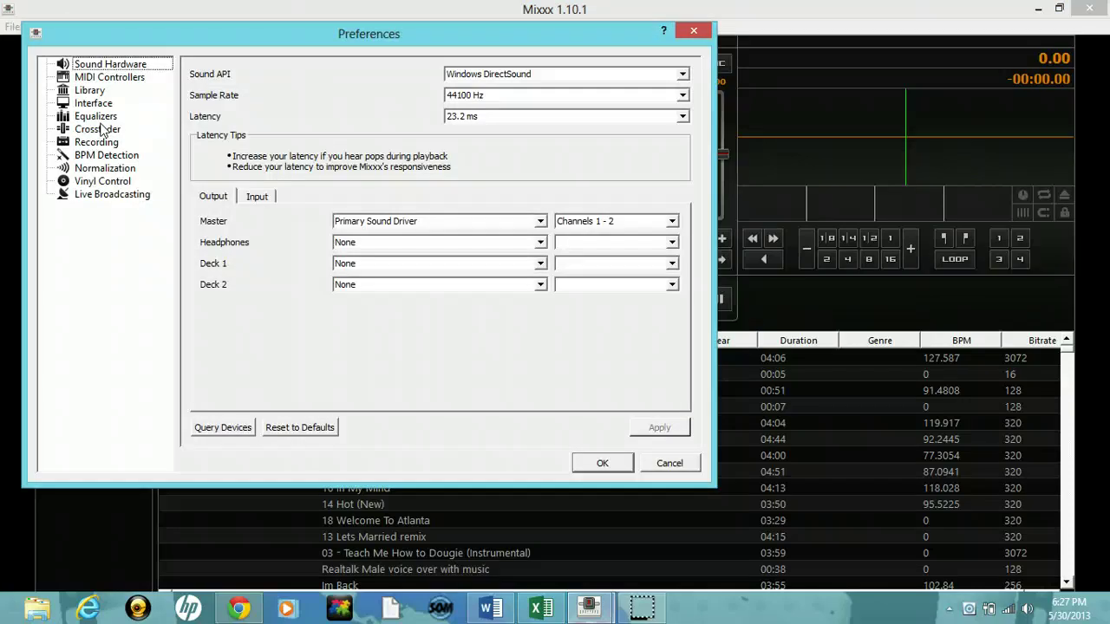
click(115, 64)
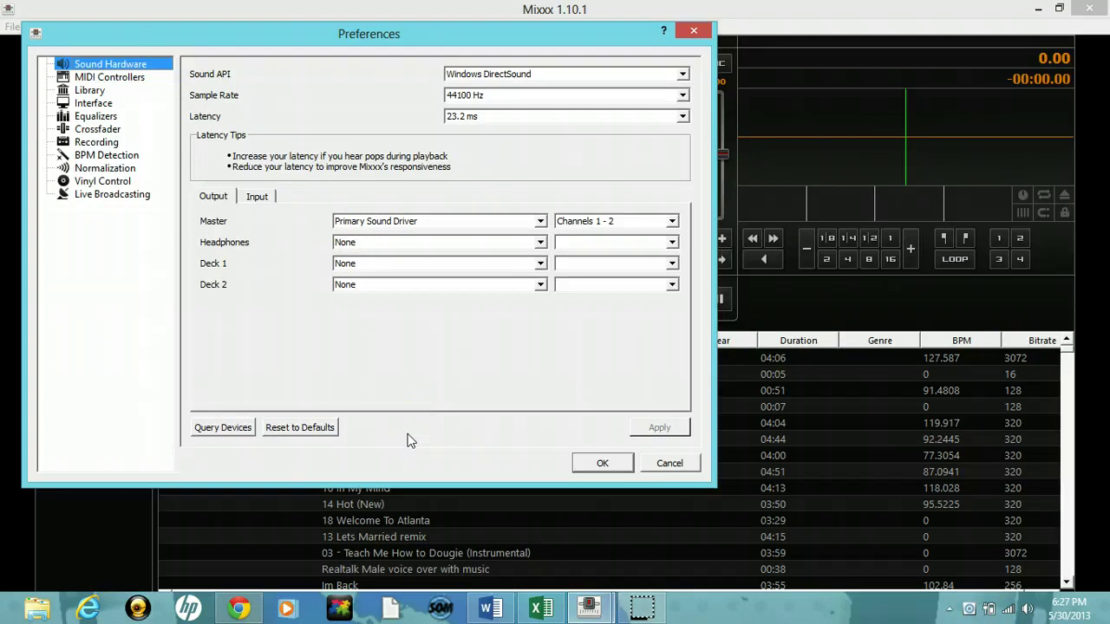
click(222, 434)
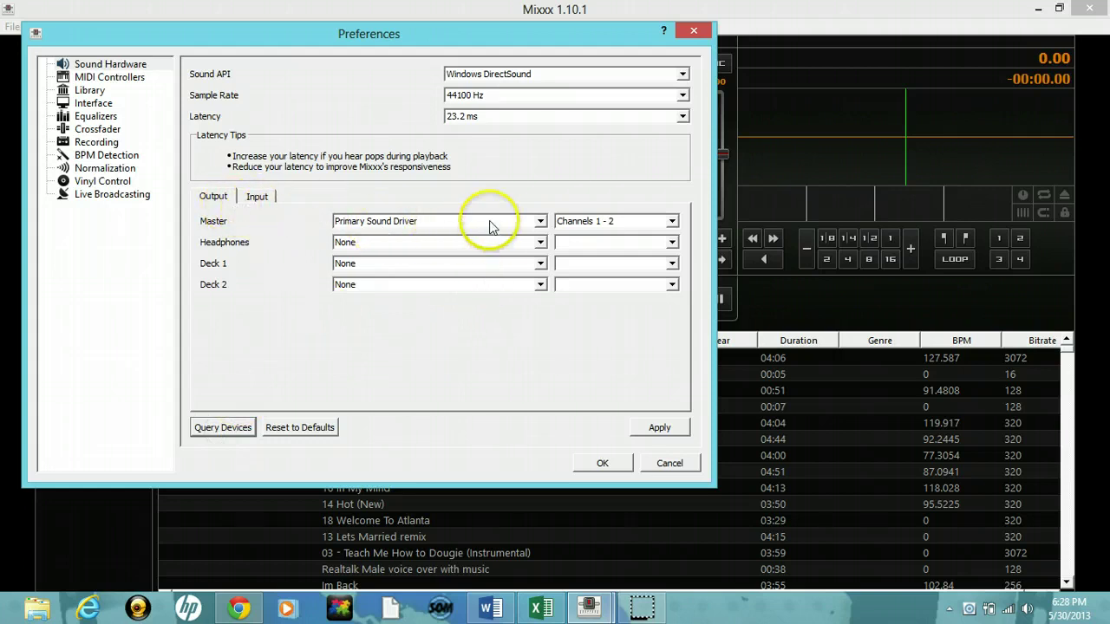
click(540, 222)
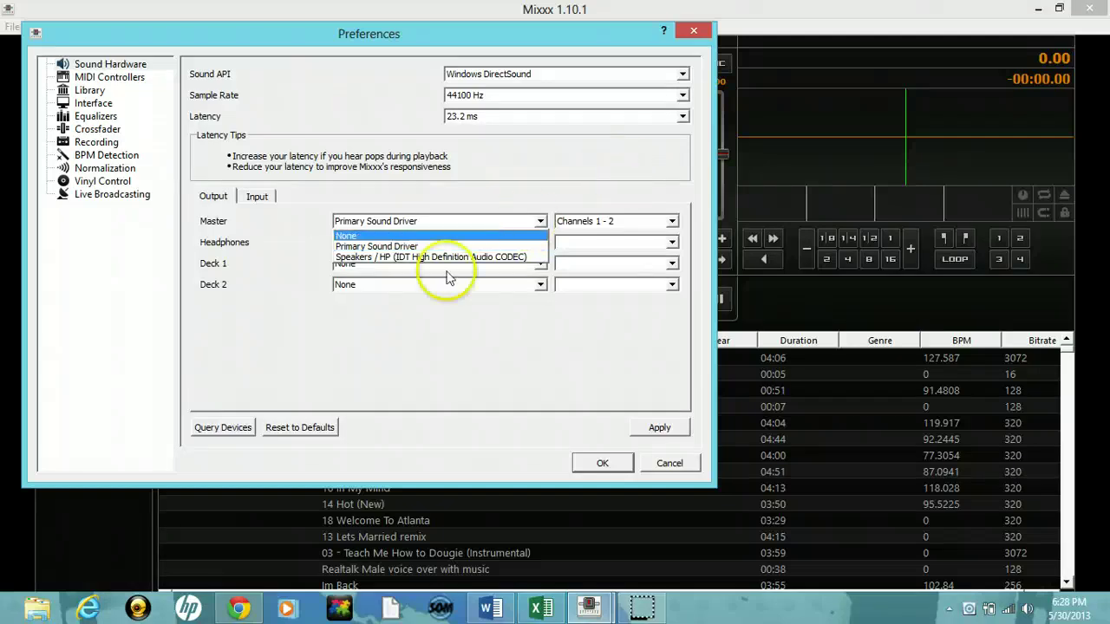
click(412, 247)
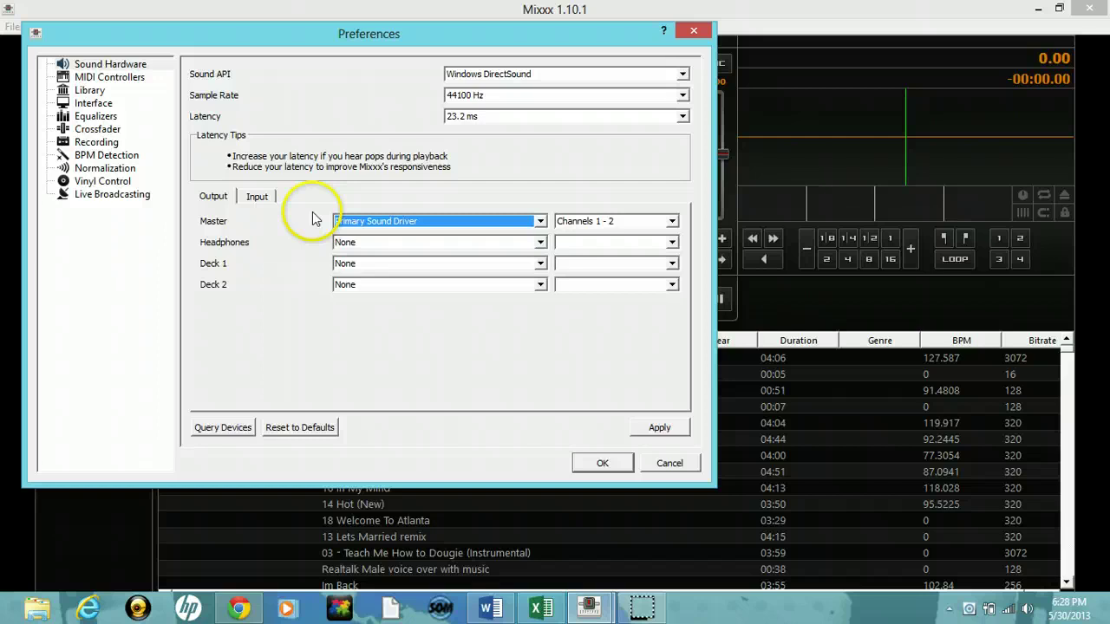
Step: Set the Microphone input on Primary Sound Capture Driver, apply, and keep sample rate 44100 Hz
click(258, 198)
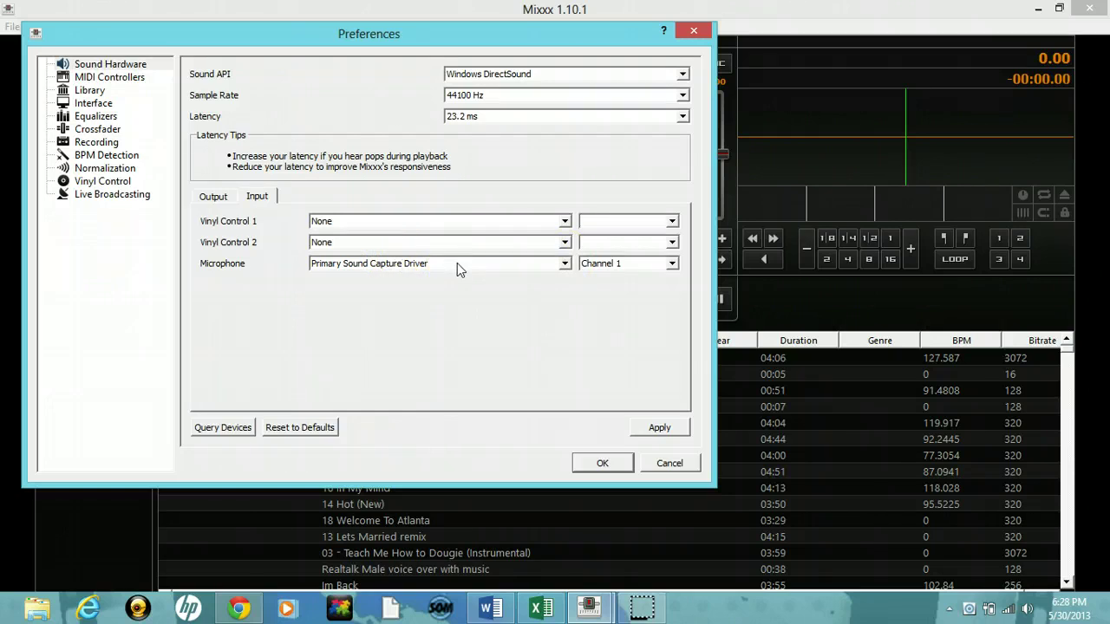
click(662, 428)
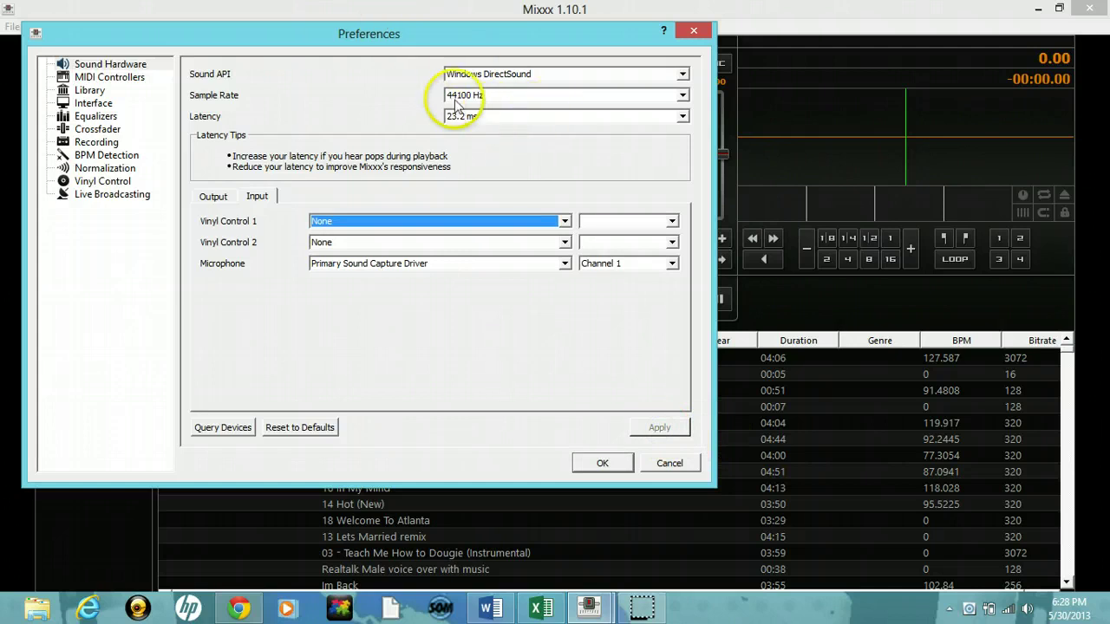
click(682, 96)
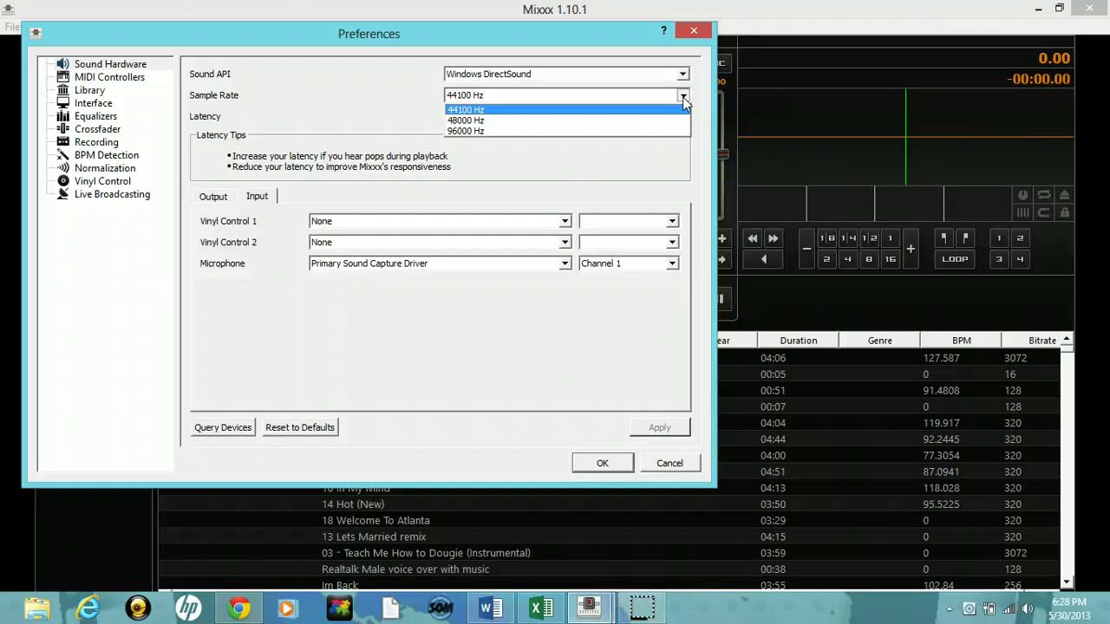
click(682, 97)
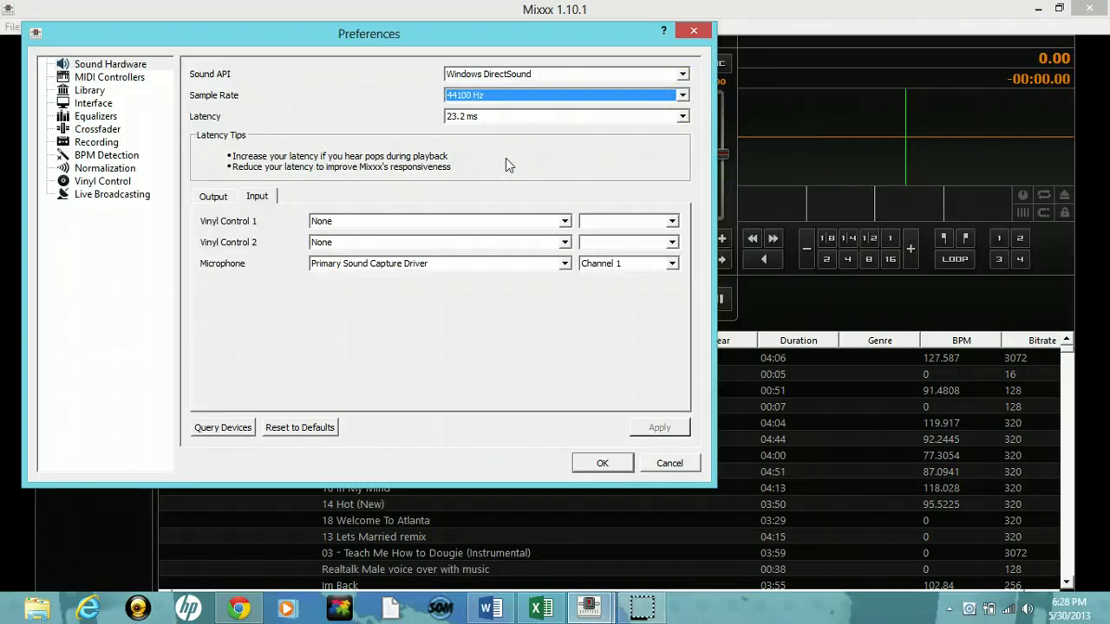
click(644, 155)
click(490, 130)
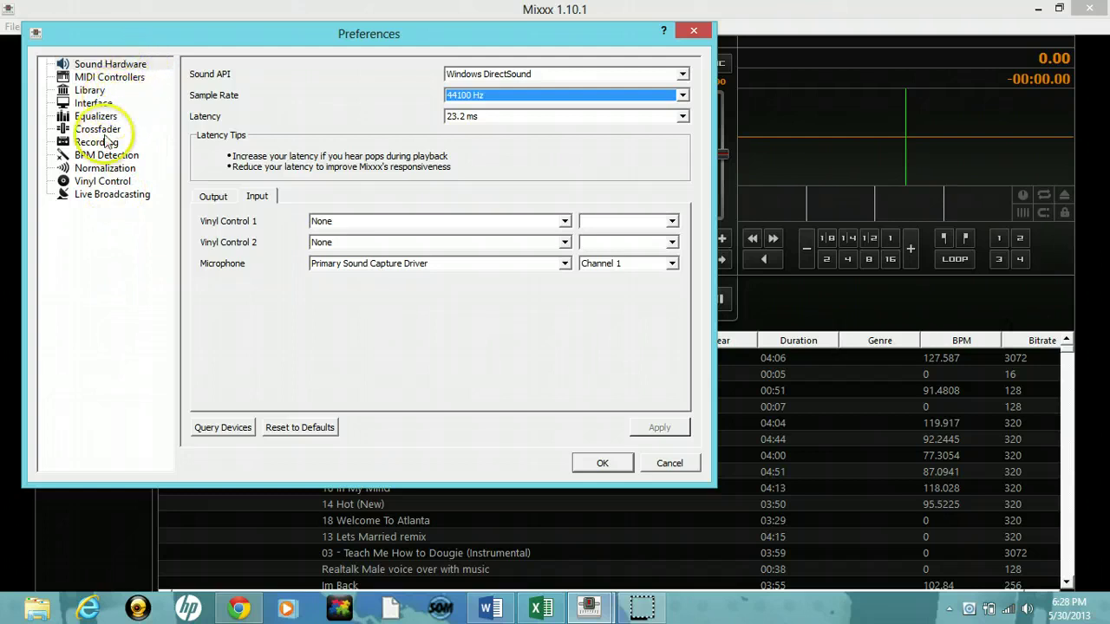
click(123, 198)
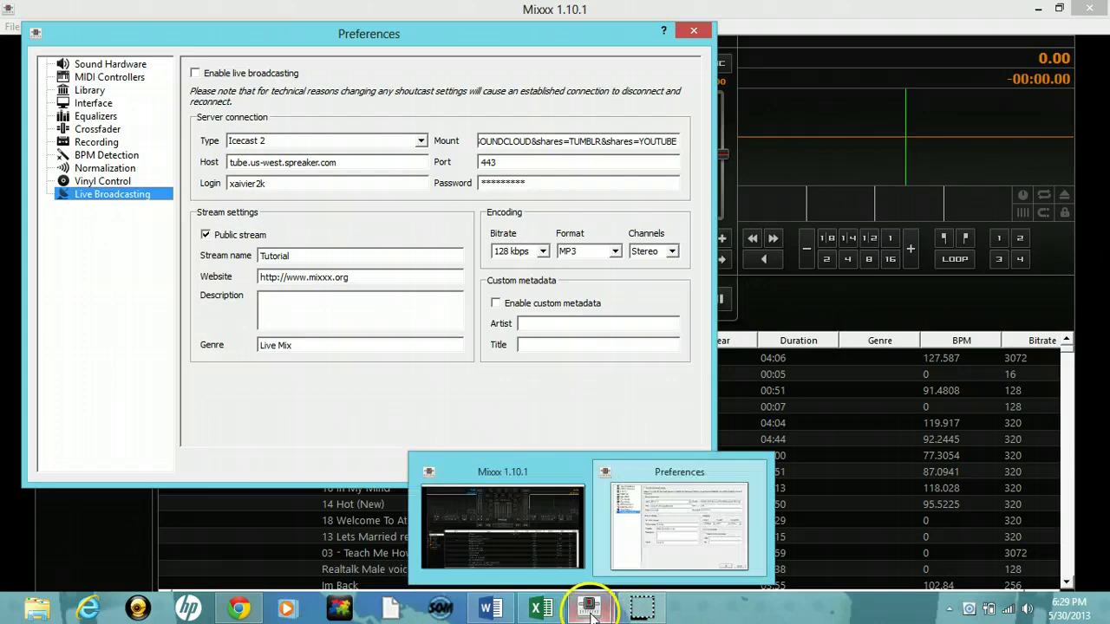
mouse_move(590, 608)
click(240, 607)
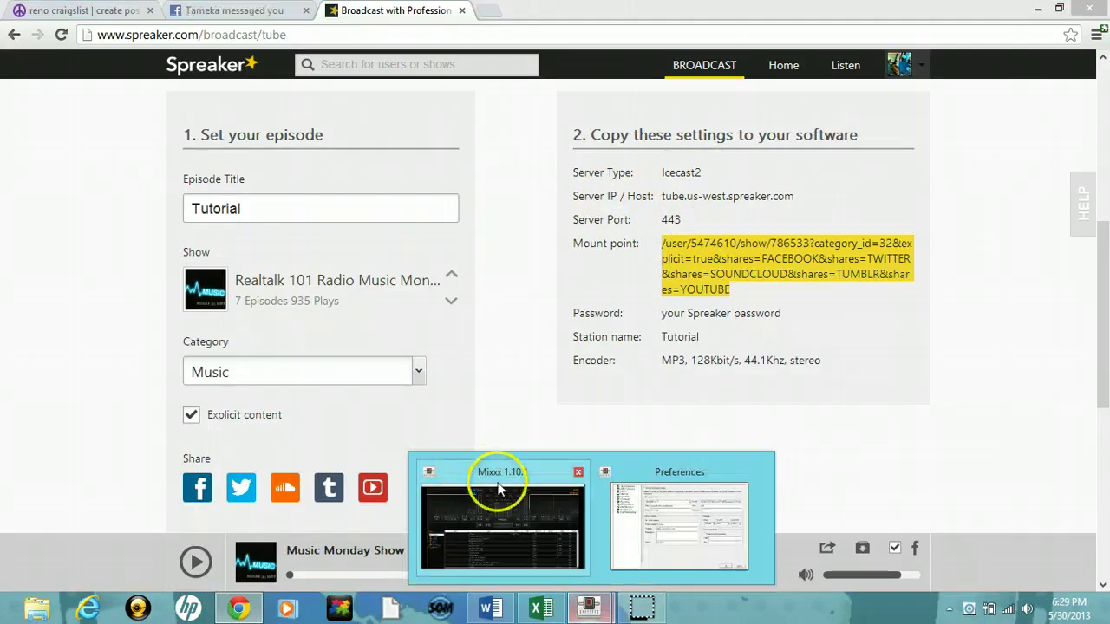
click(494, 479)
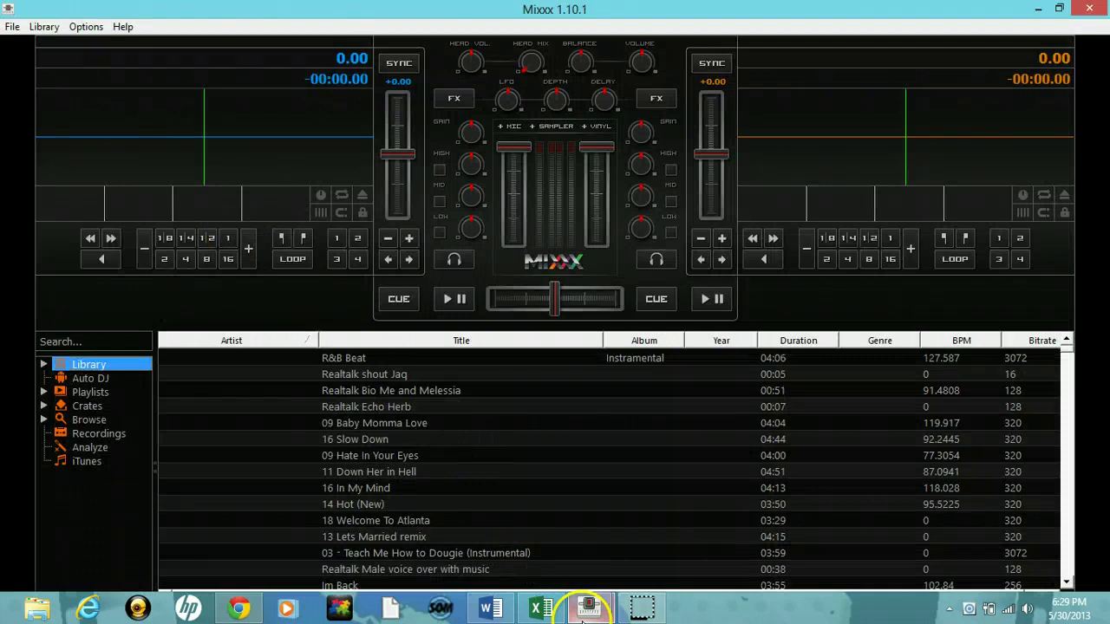
mouse_move(589, 607)
click(653, 525)
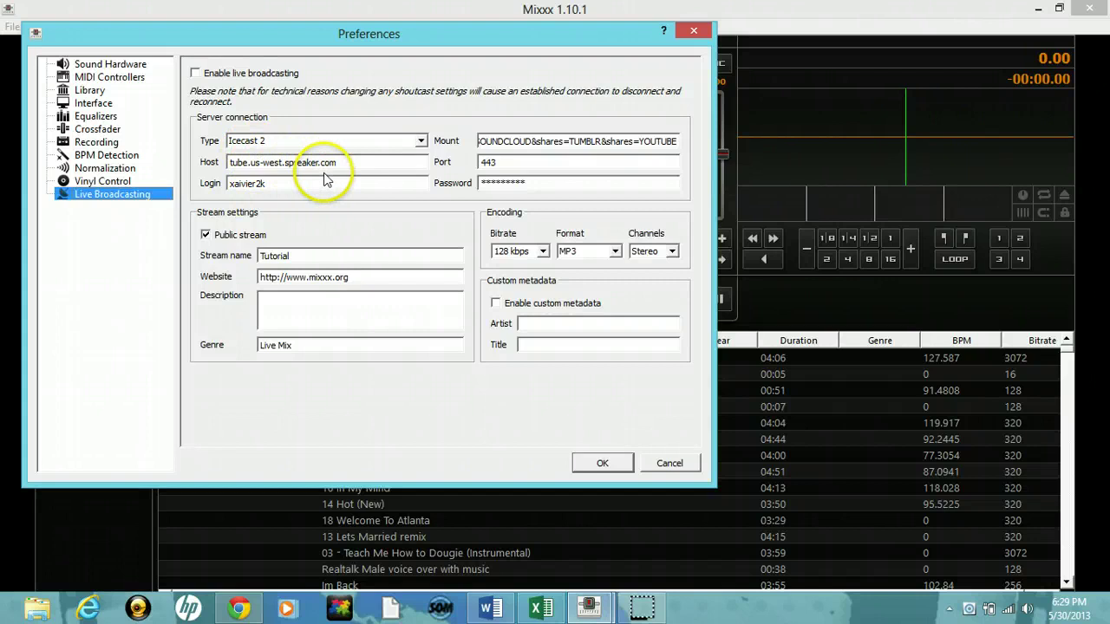
Step: Clear the old Mount field and paste Spreaker's copied mount point into it
click(542, 141)
double_click(542, 141)
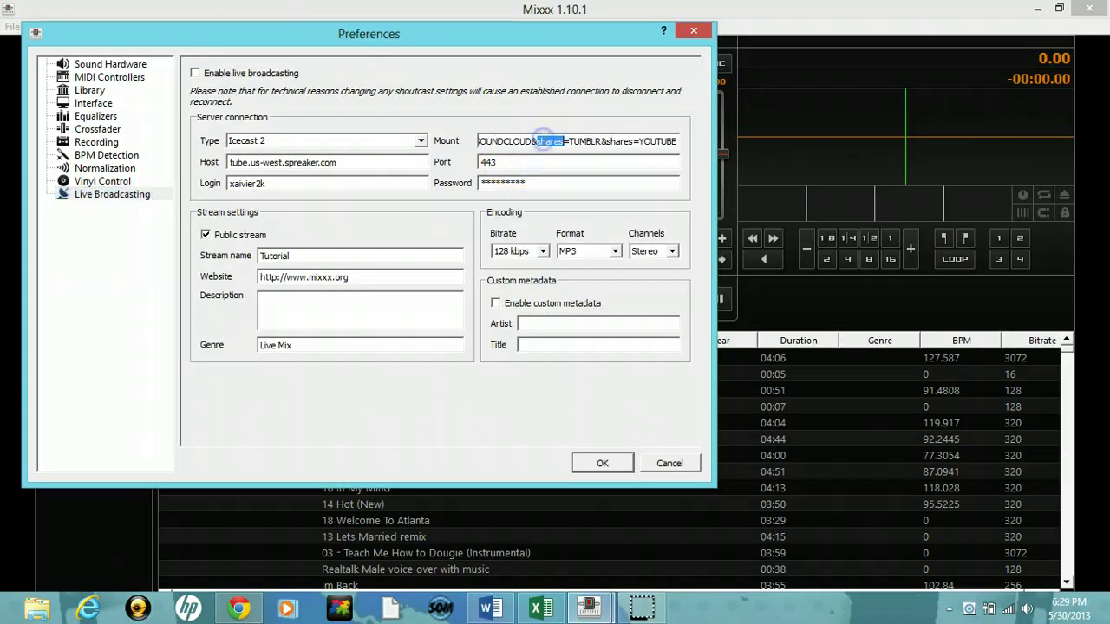
triple_click(542, 141)
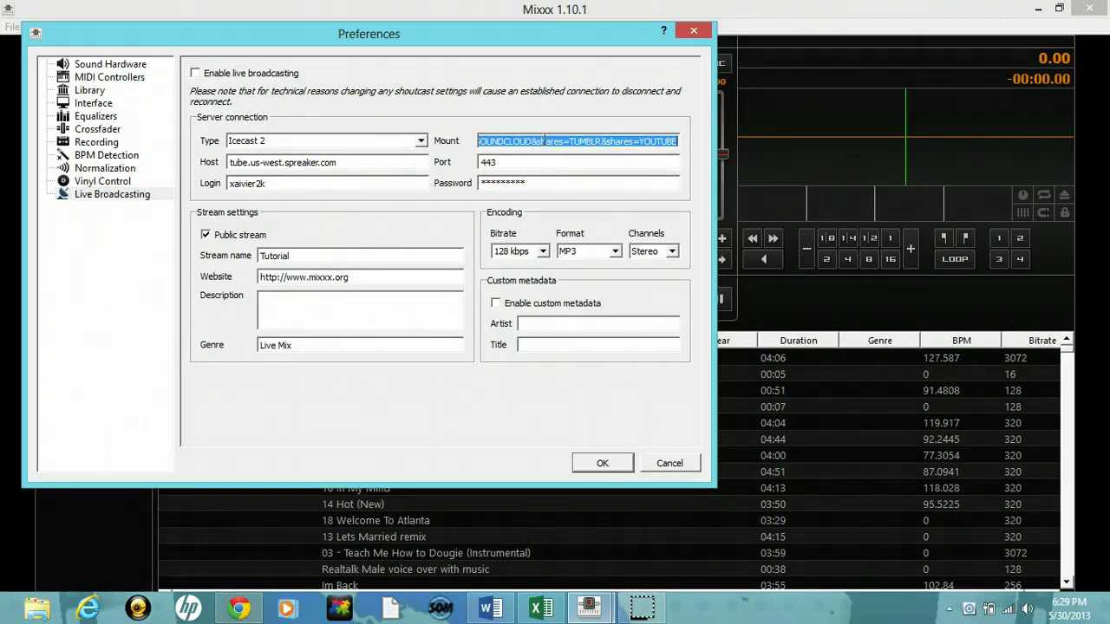
key(BackSpace)
right_click(511, 141)
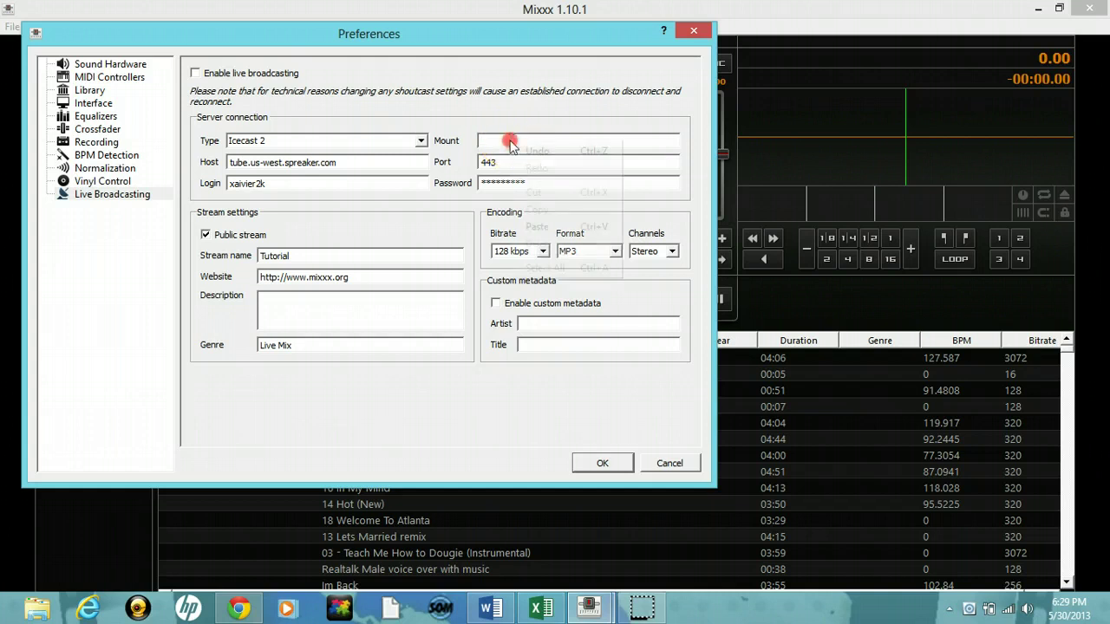
click(537, 228)
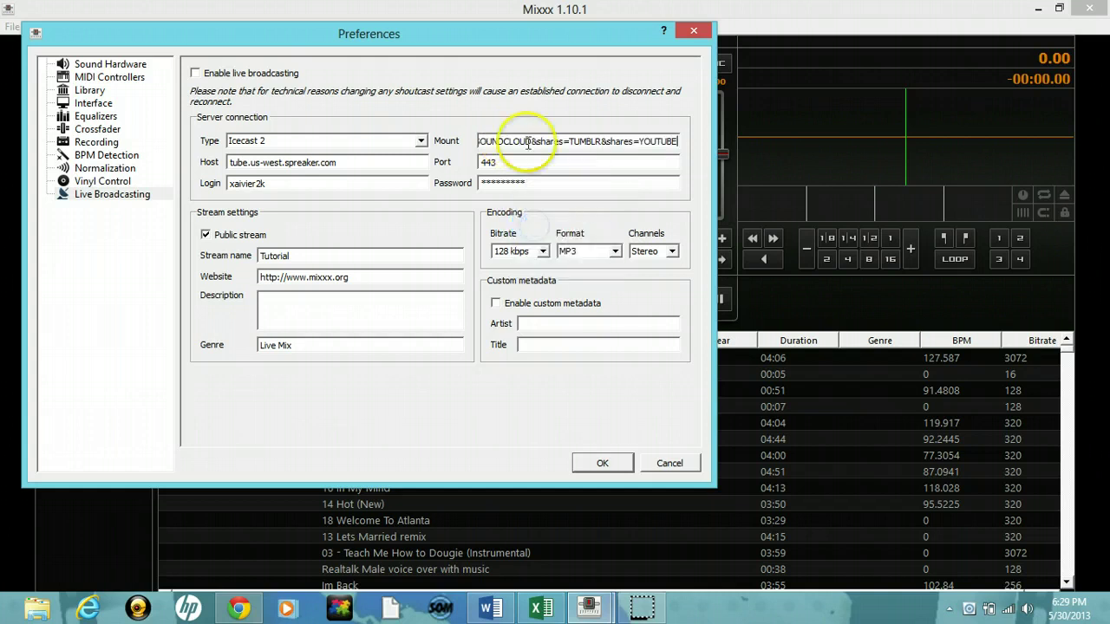
Step: Remove the leading slash from the pasted mount point and verify port 443
click(559, 143)
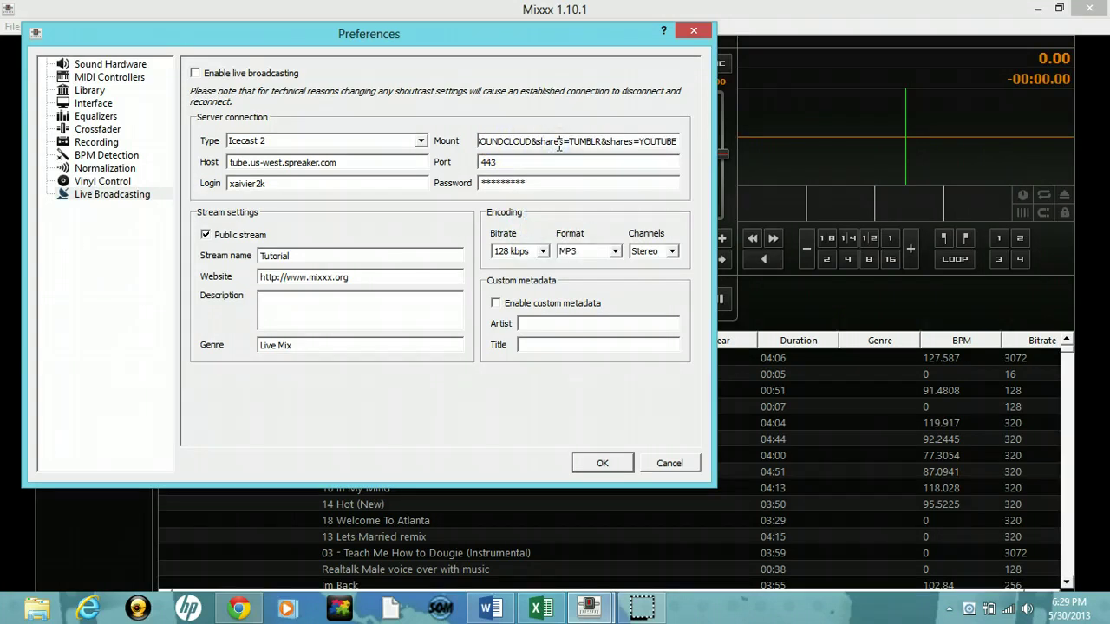
key(Left)
key(Left)
key(Left)
key(Left)
key(Left)
key(Left)
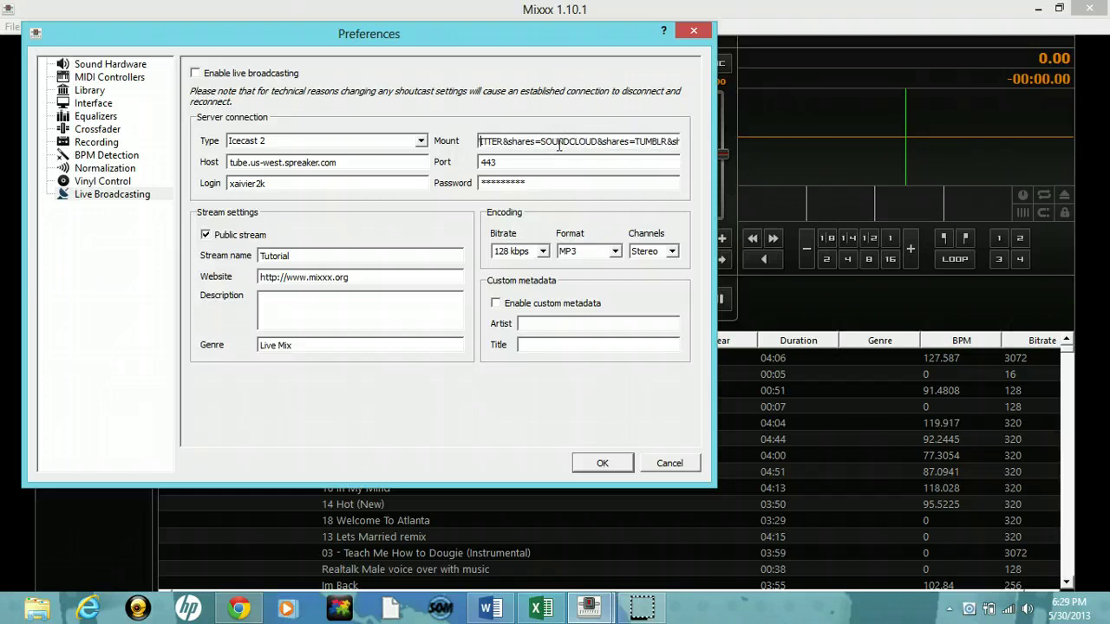
key(Left)
key(Left)
key(Left)
key(Left)
key(Left)
key(Left)
key(Left)
key(Left)
key(Left)
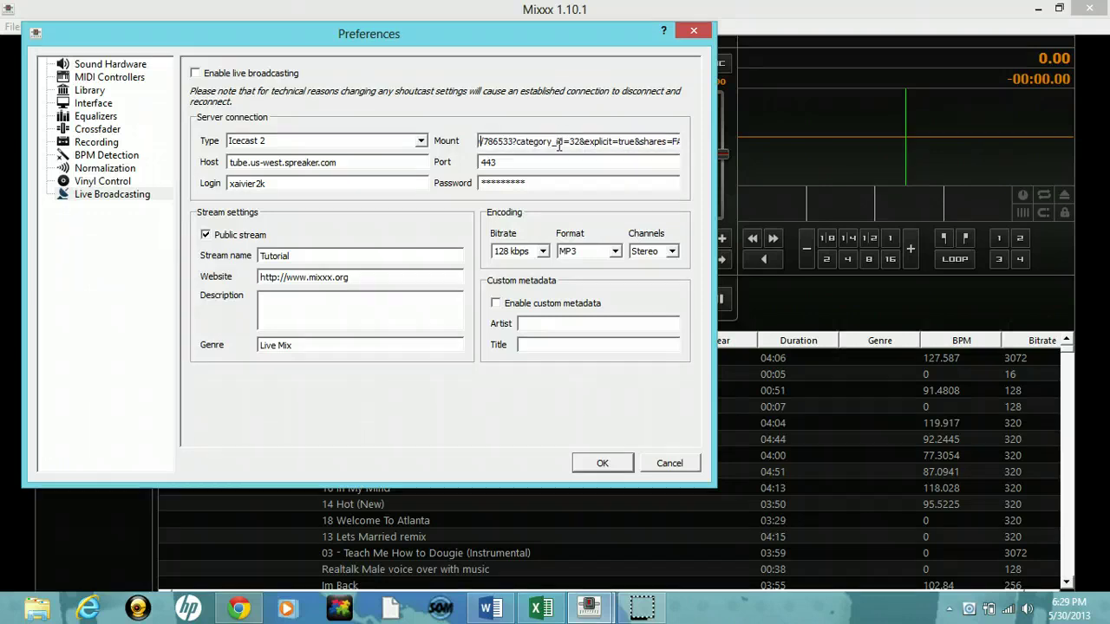
key(Left)
key(Left)
key(Left)
key(Left)
key(Left)
key(Left)
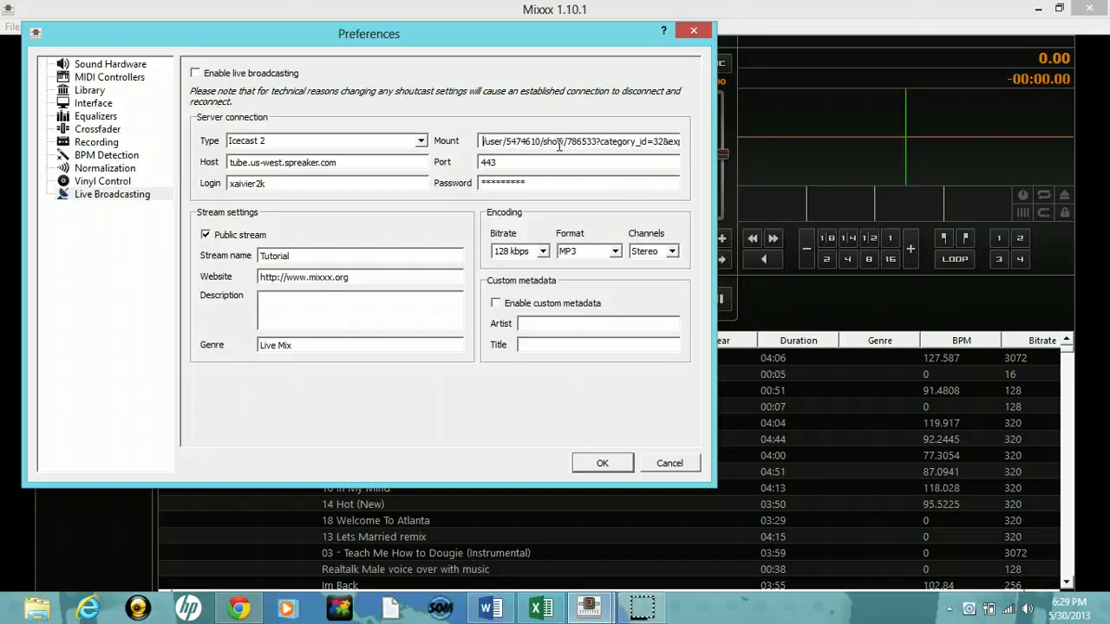
click(483, 144)
key(Delete)
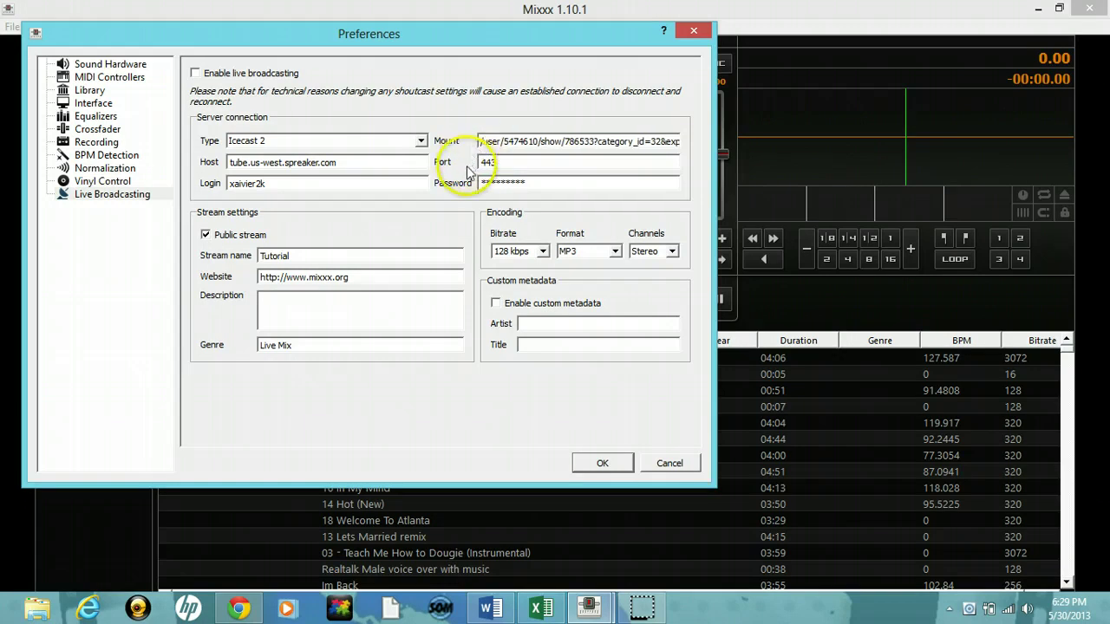
click(493, 163)
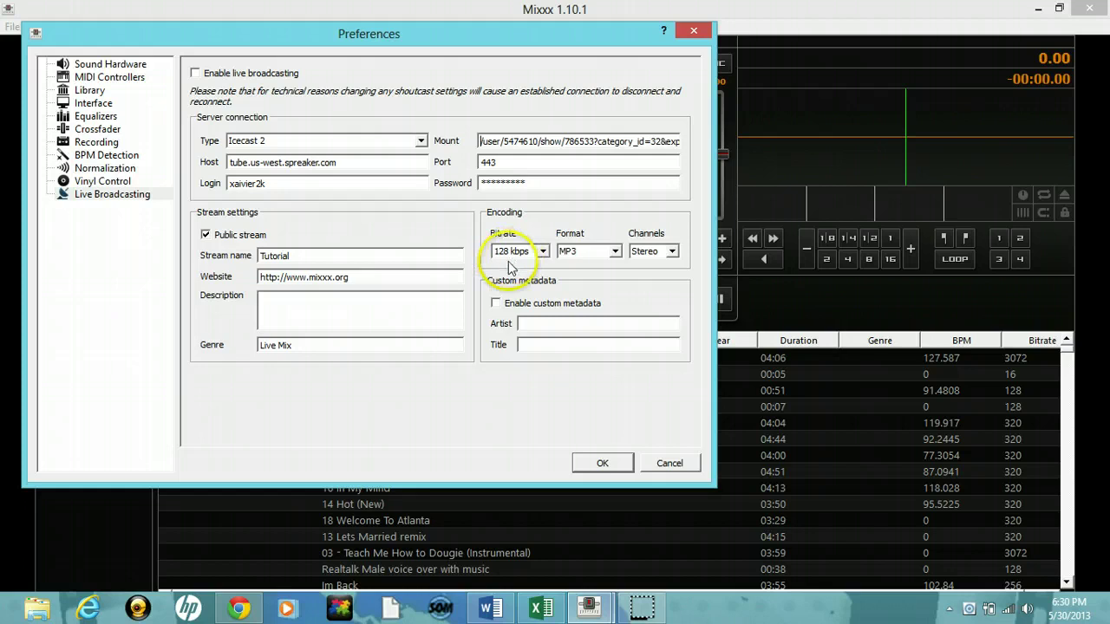
Step: Keep the stream bitrate at 128 kbps and the format at MP3
click(545, 252)
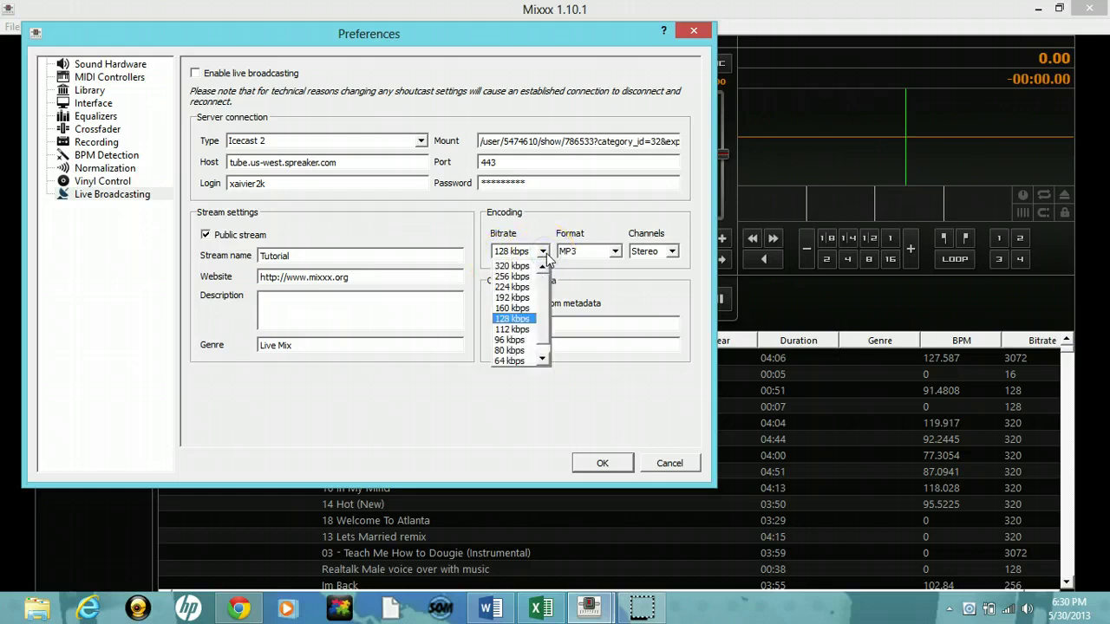
click(518, 321)
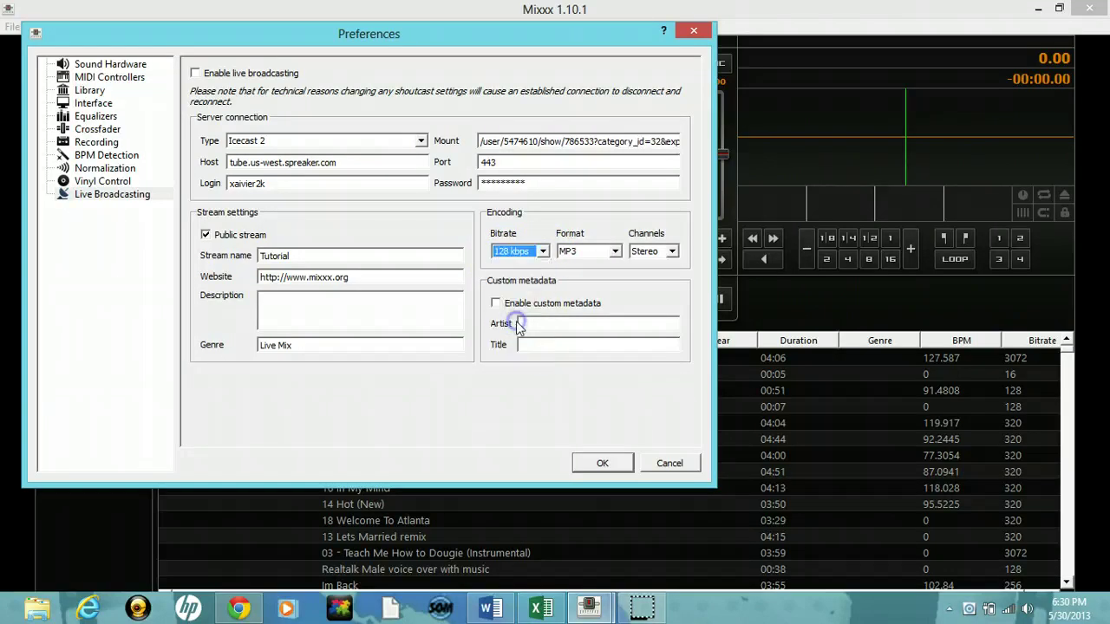
click(599, 256)
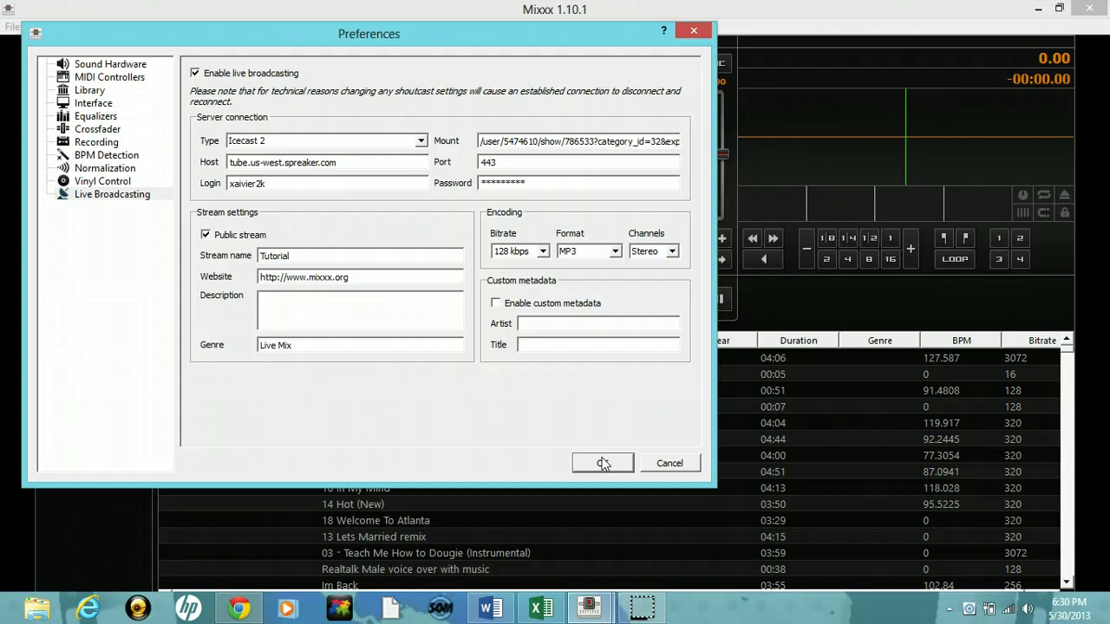
Step: Search the library for 'Faceboo' and drag 'Like us on Facebook,Twitter' onto Deck 1
click(602, 464)
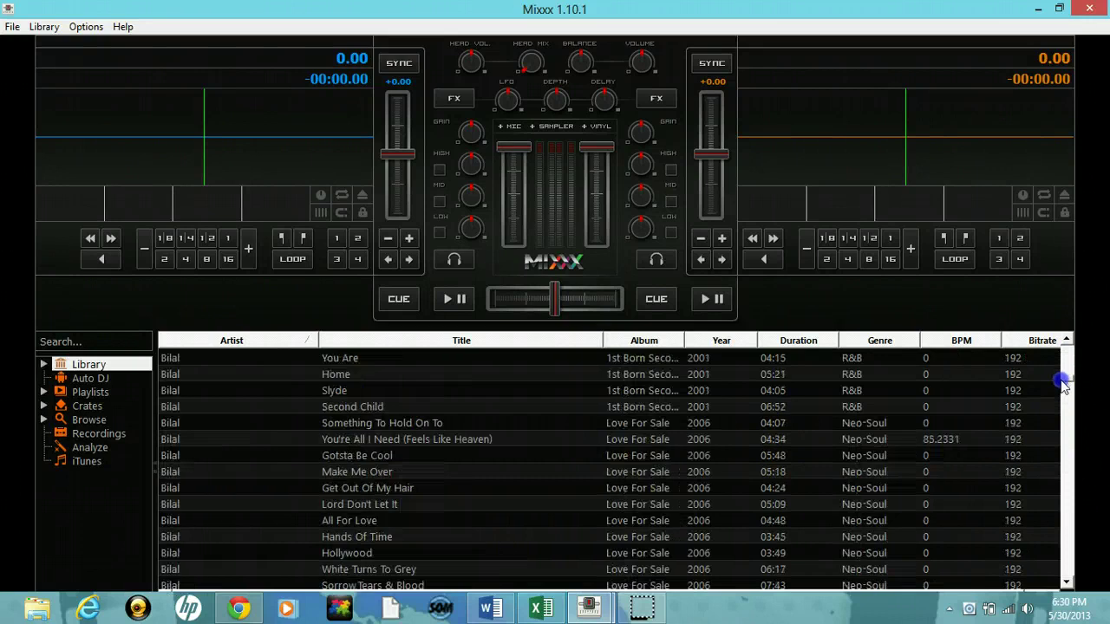
drag(1063, 379, 1061, 396)
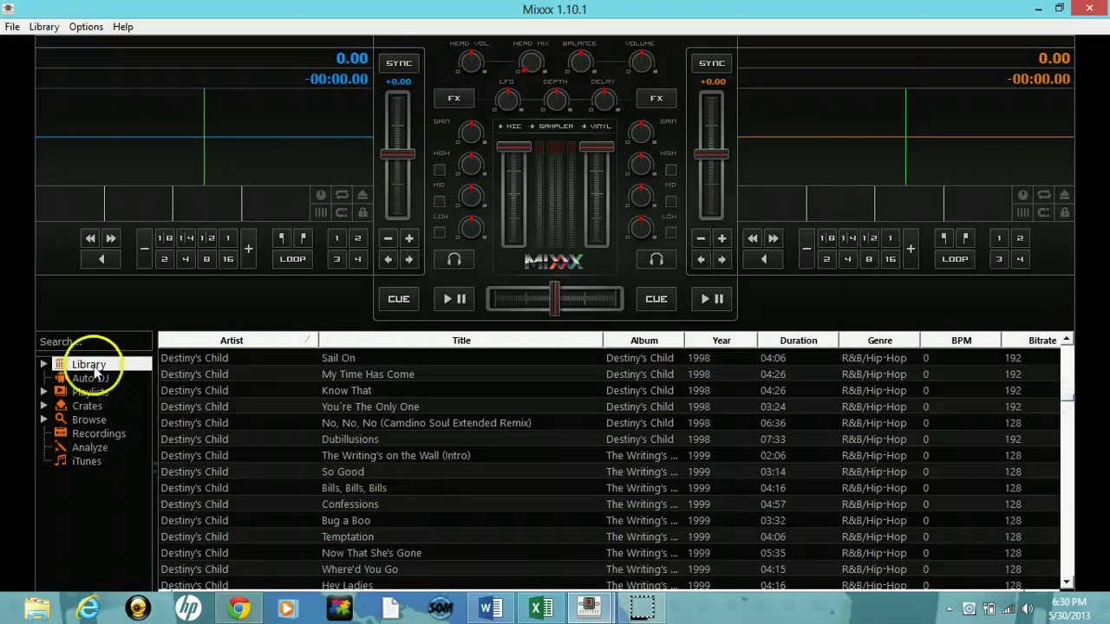
click(113, 343)
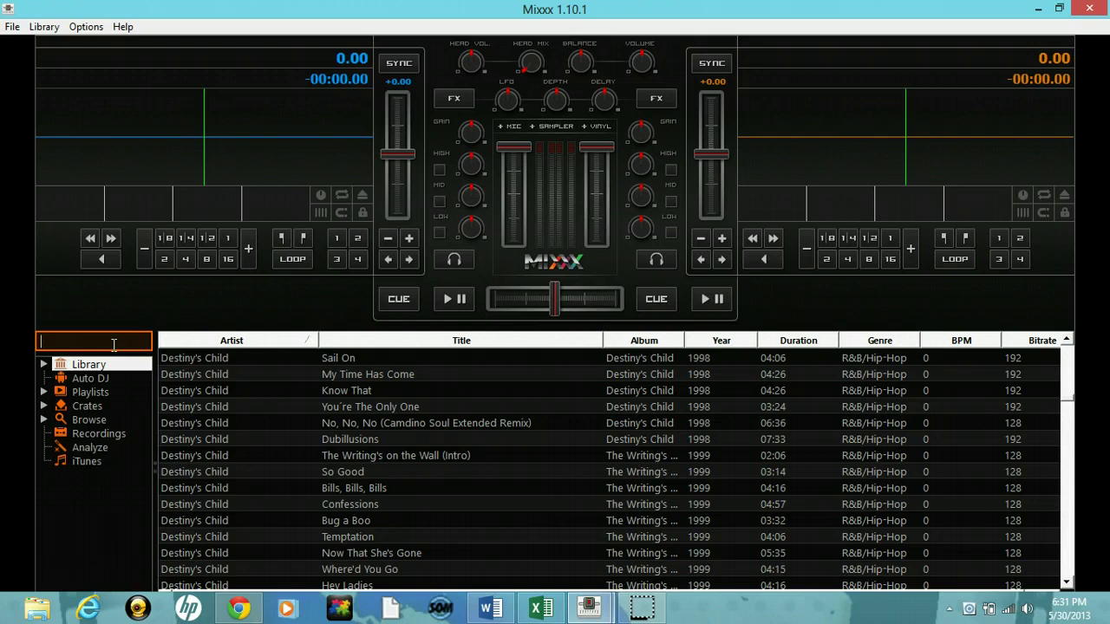
text(Face)
key(BackSpace)
key(BackSpace)
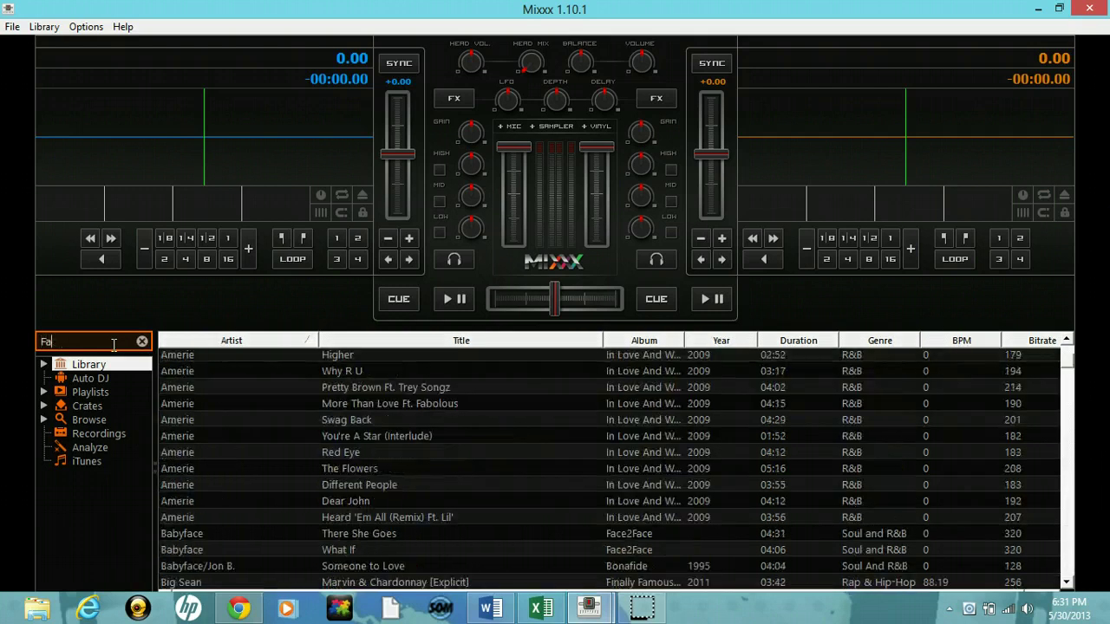
text(ceb)
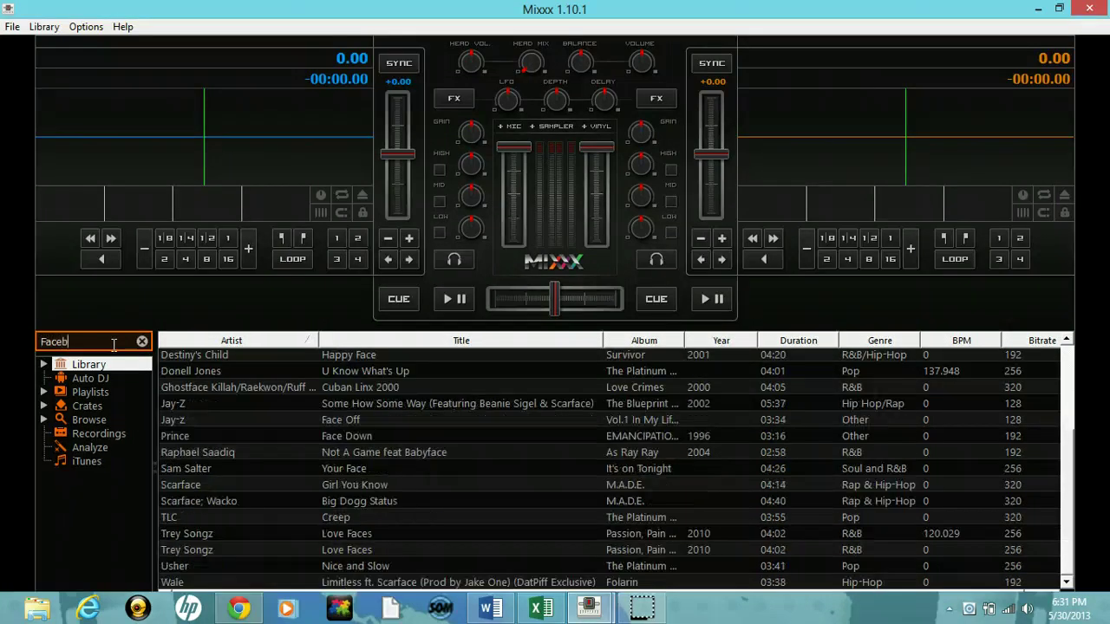
text(oo)
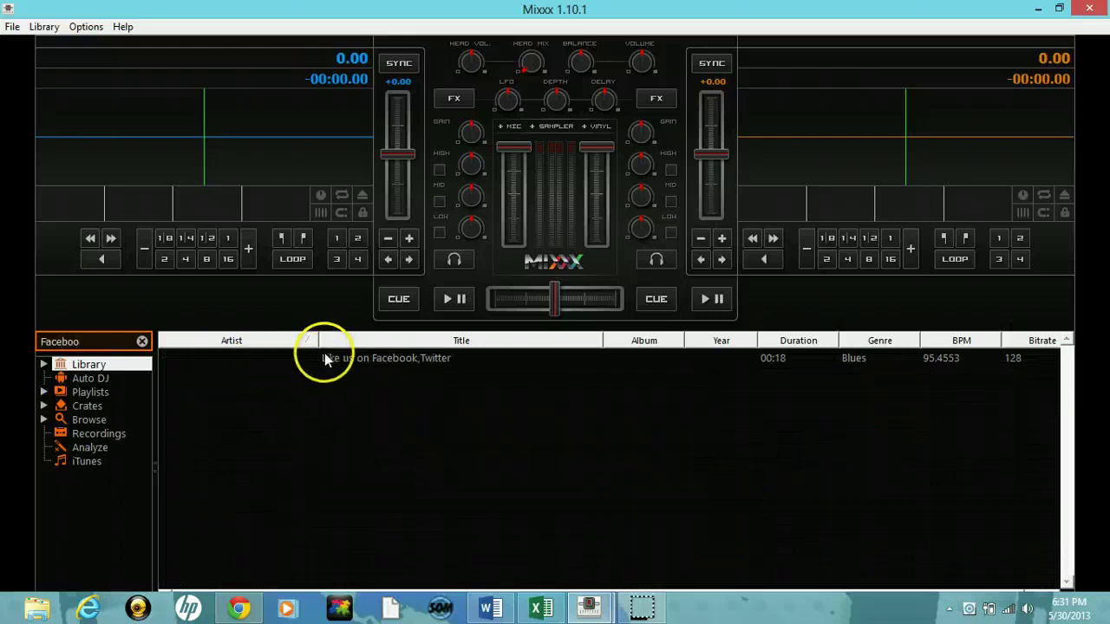
click(327, 361)
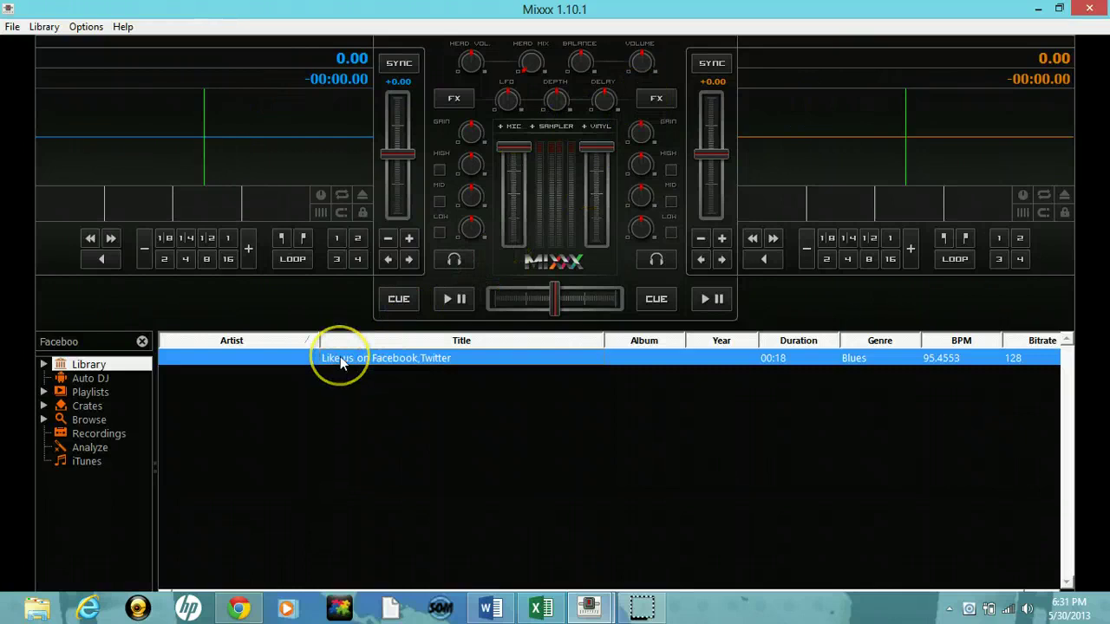
mouse_move(340, 362)
mouse_down()
mouse_move(274, 108)
mouse_move(260, 109)
mouse_up()
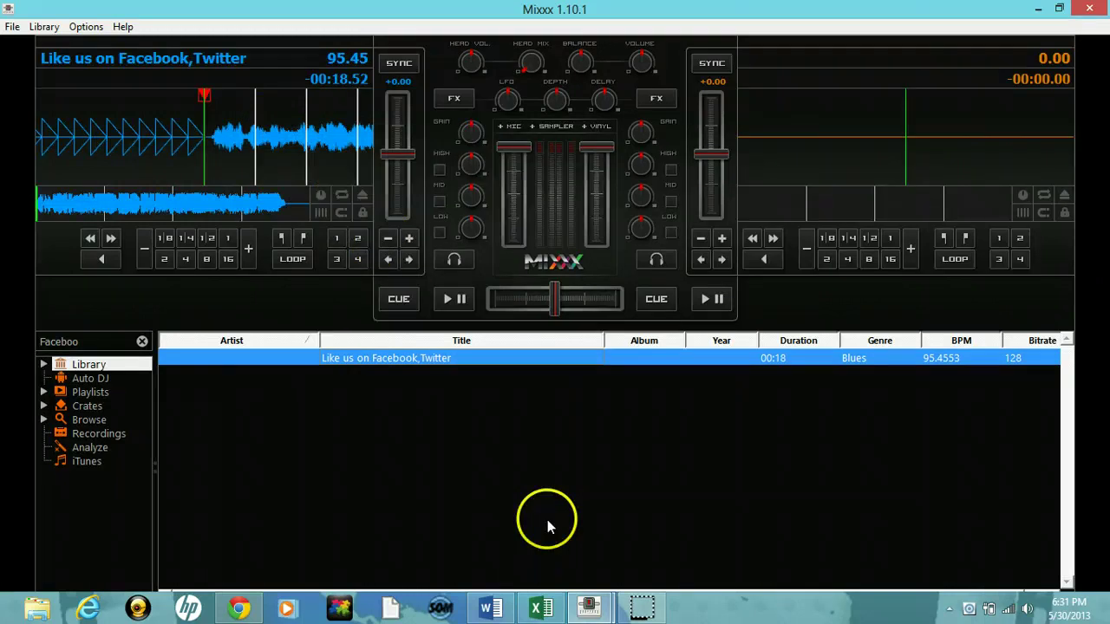
Step: Confirm the Live Broadcasting preferences with OK and acknowledge the successful server connection
click(590, 607)
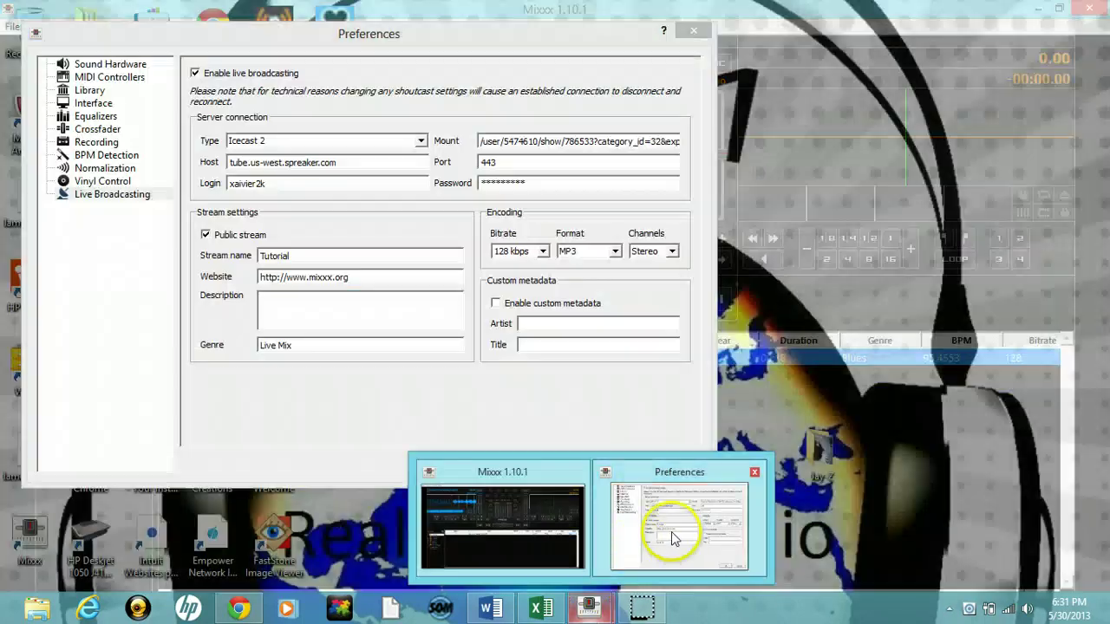
click(676, 542)
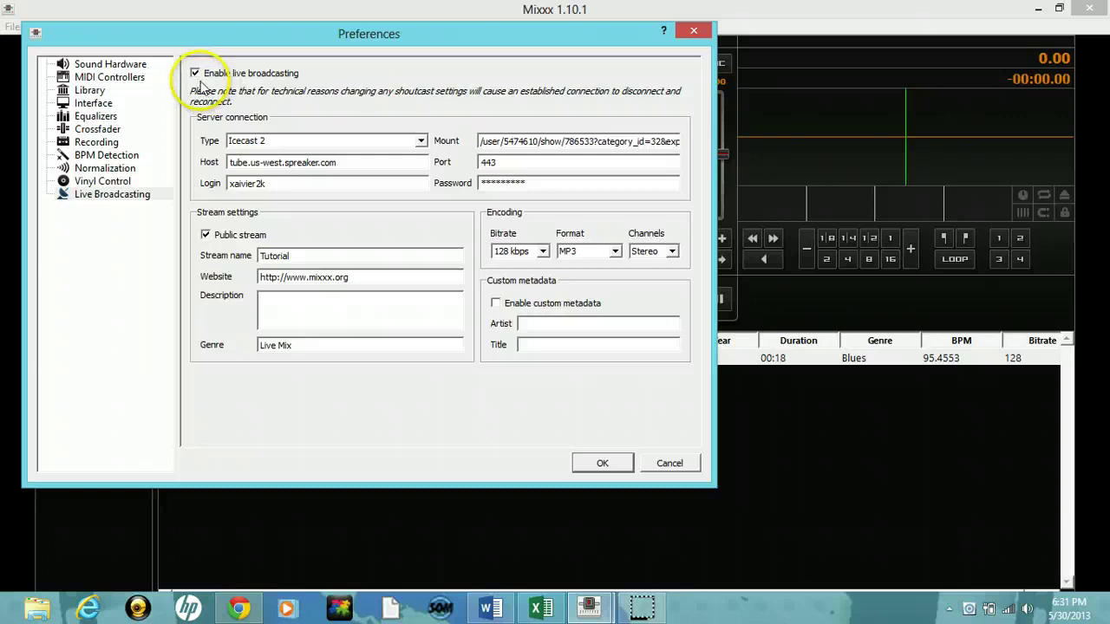
click(603, 465)
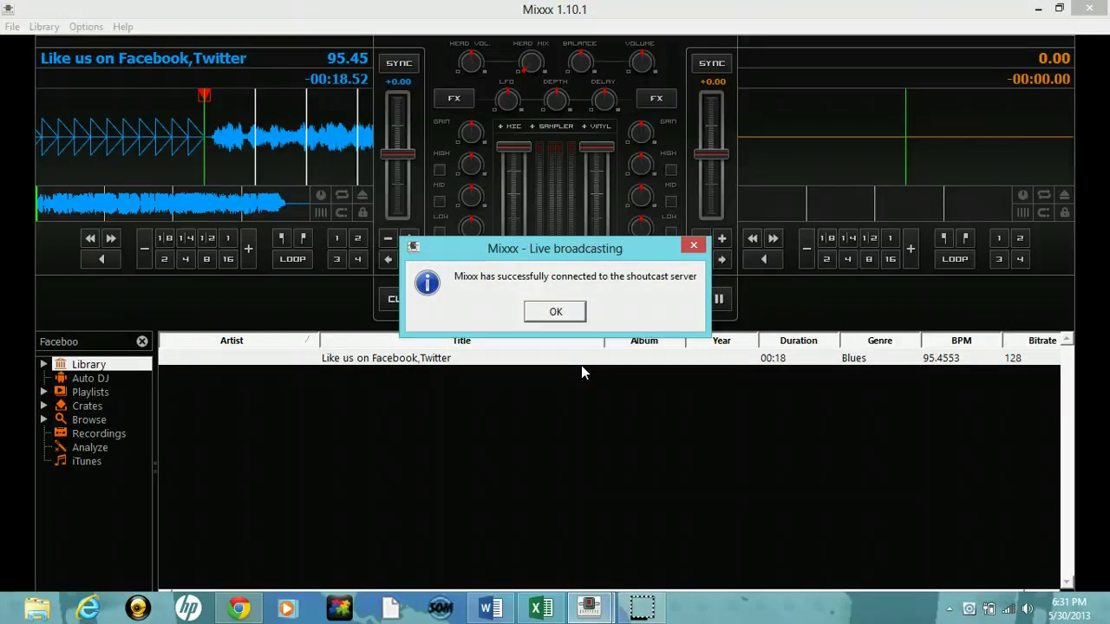
click(560, 304)
click(556, 310)
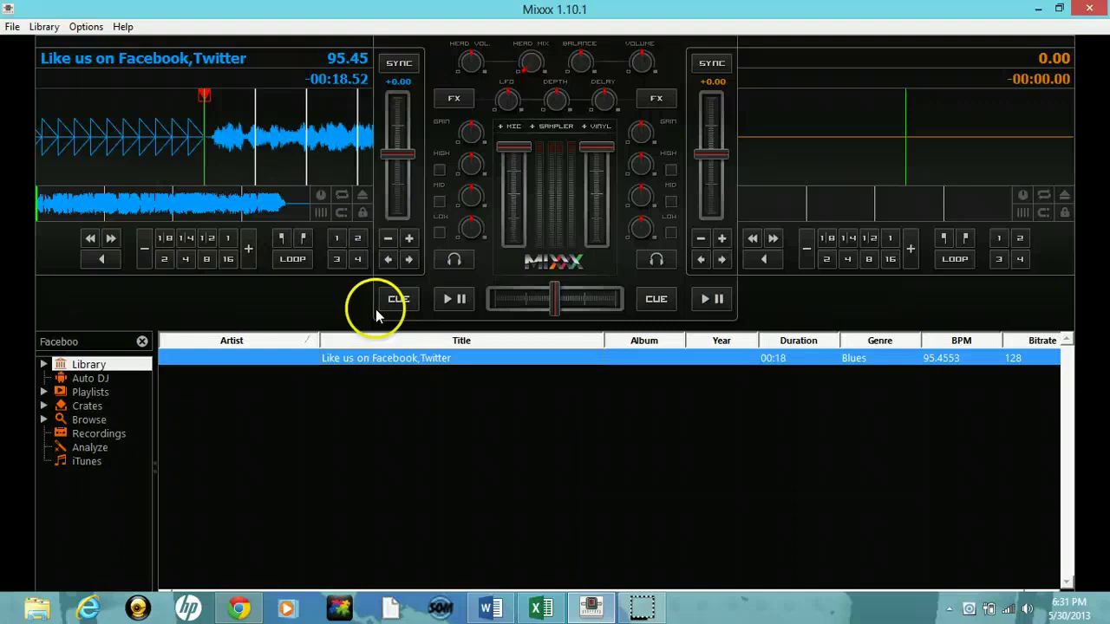
Step: Play the track on Deck 1 with Windows volume at maximum, then stop it near the end
click(449, 301)
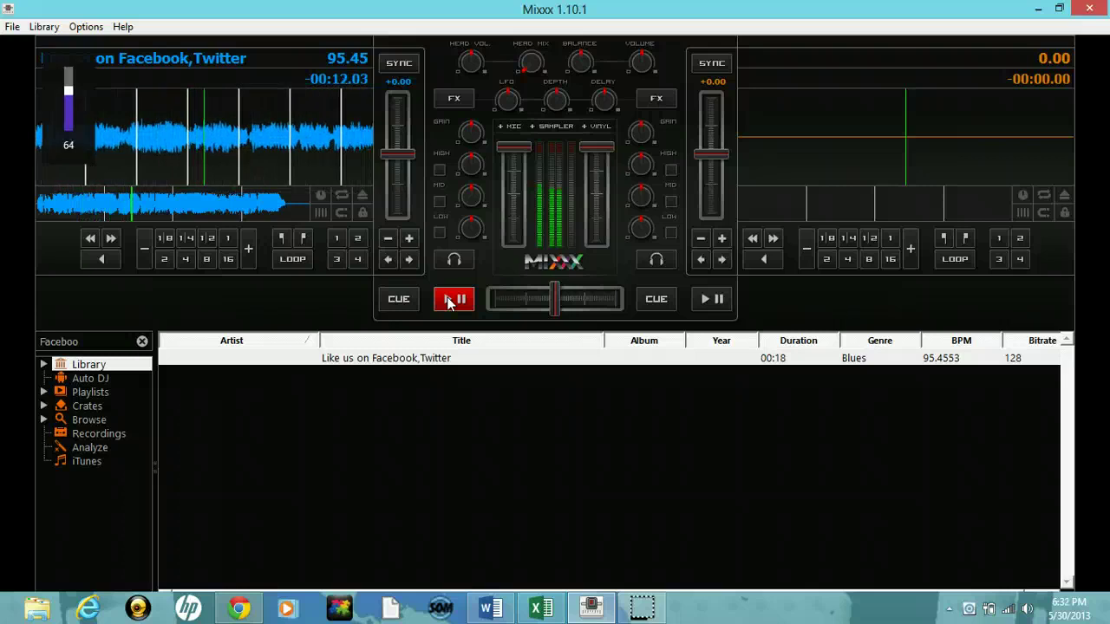
key(XF86AudioRaiseVolume)
key(XF86AudioRaiseVolume)
key(XF86AudioRaiseVolume)
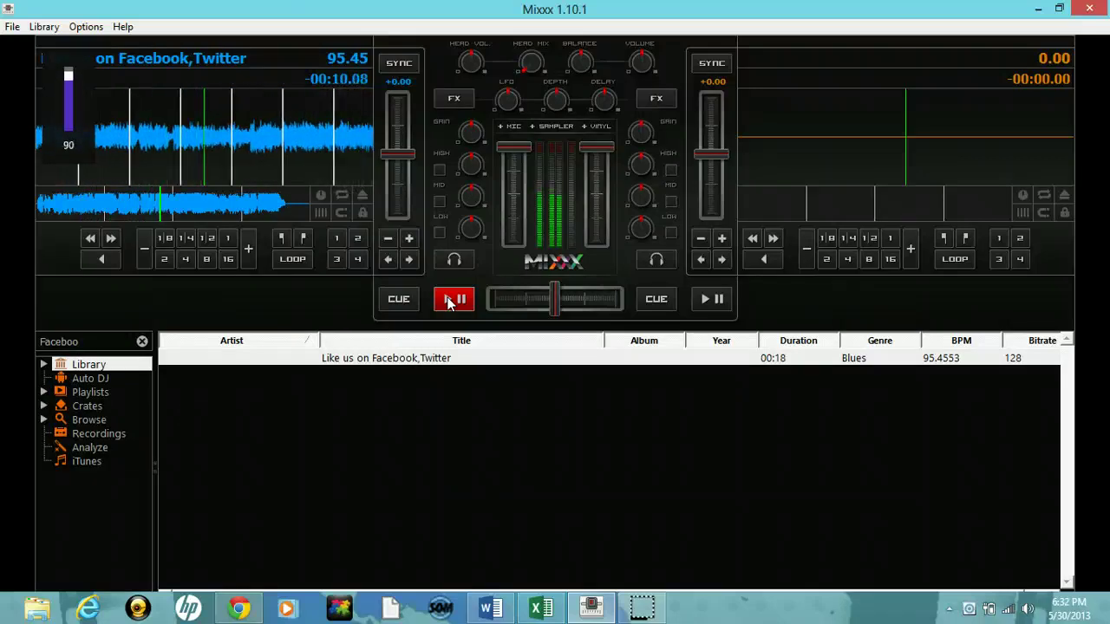
key(XF86AudioRaiseVolume)
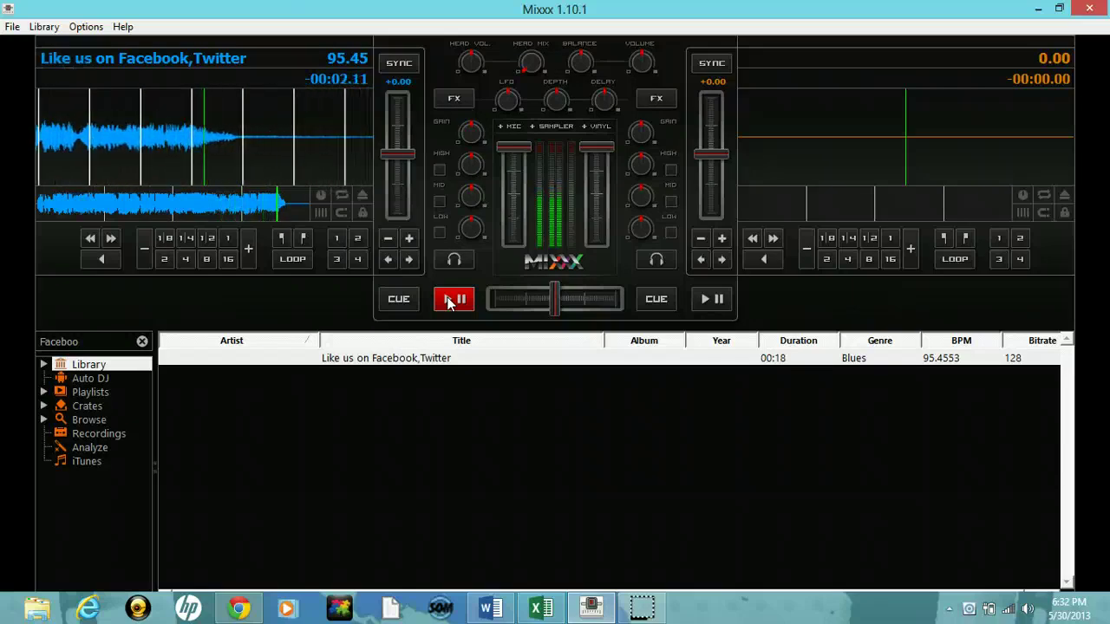
click(448, 299)
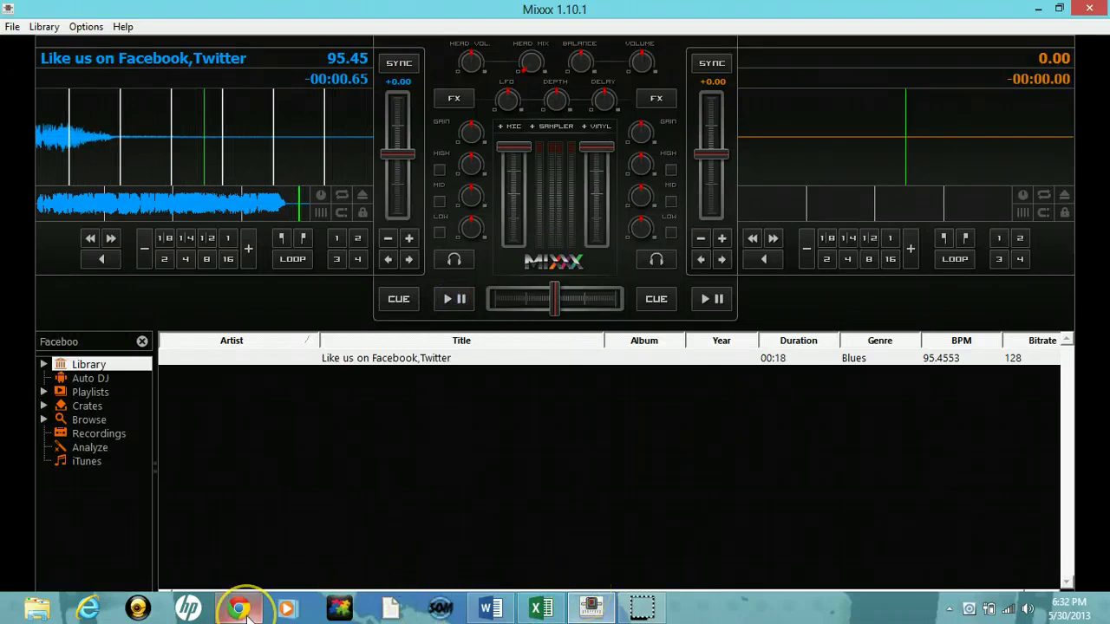
mouse_move(238, 609)
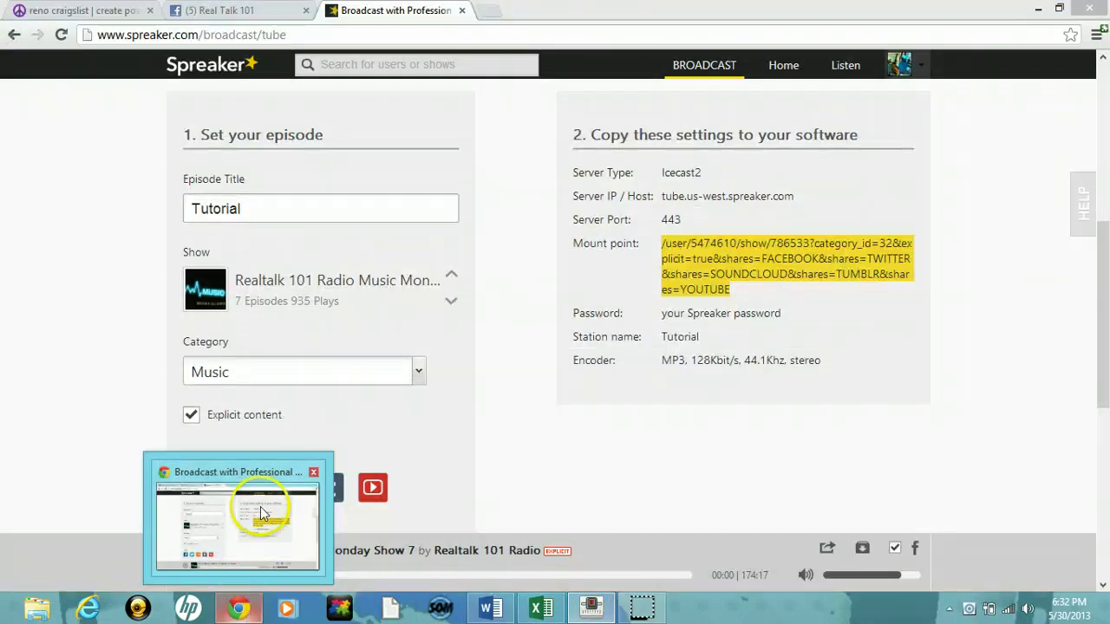
Step: Back in Spreaker, open the Shows list from the dashboard and pick the Realtalk 101 Radio Music Monday show
click(263, 514)
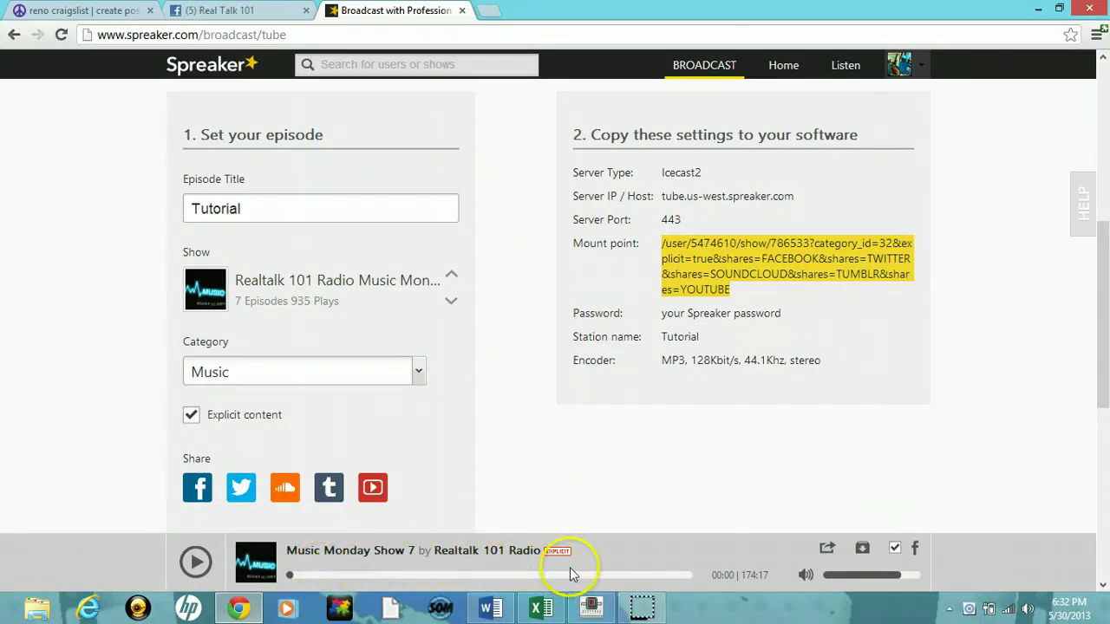
click(788, 73)
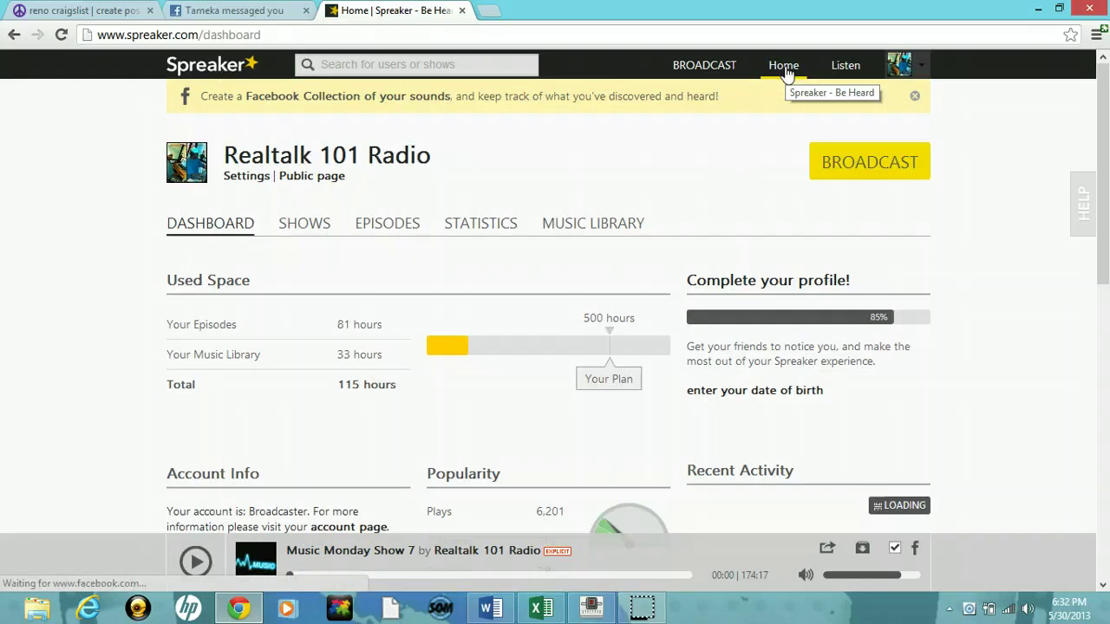
click(309, 226)
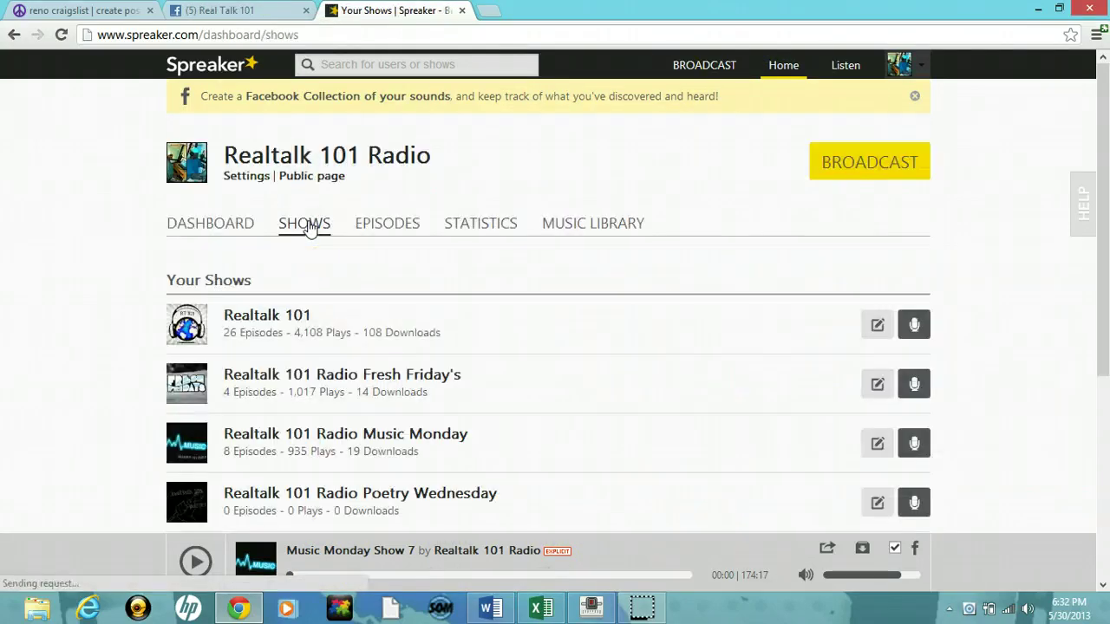
click(272, 375)
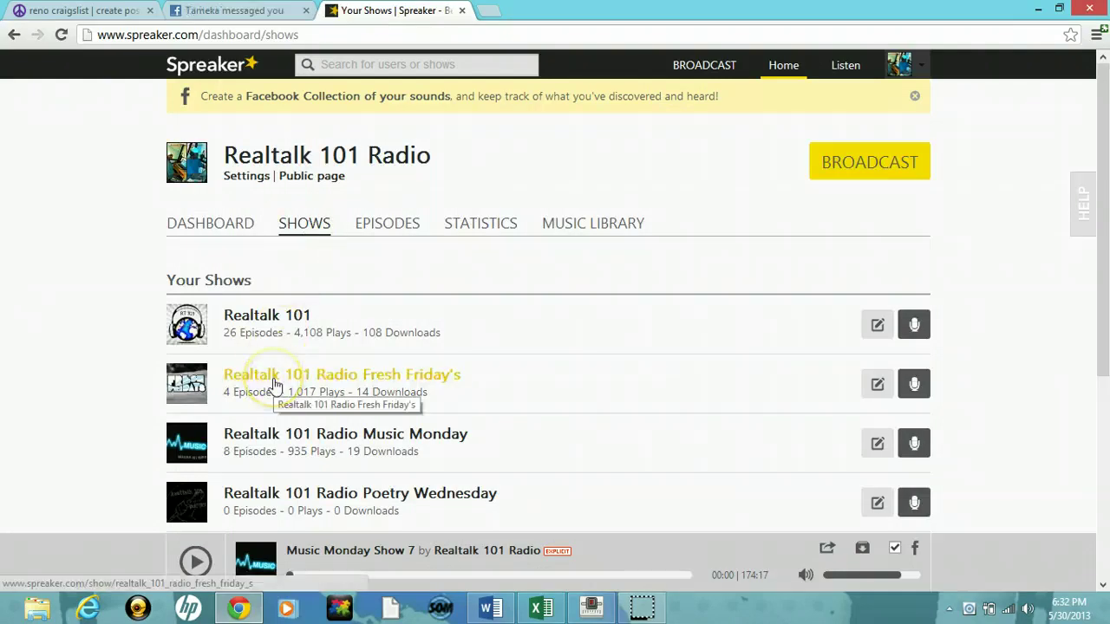
Step: Open the Music Monday show page and select the live Tutorial episode's share link
click(286, 436)
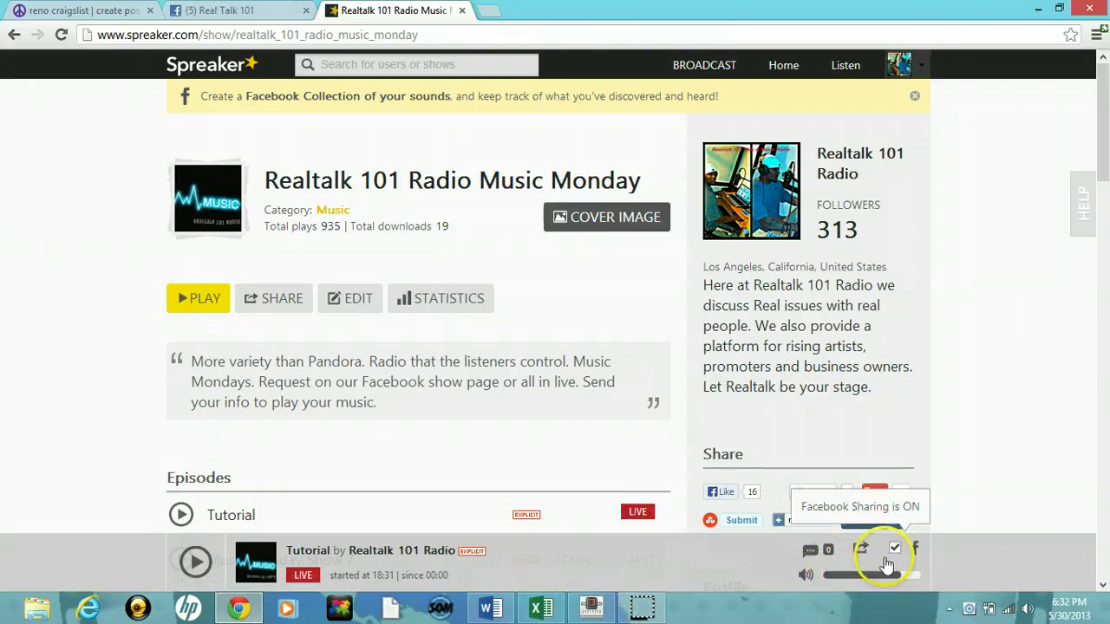
click(861, 550)
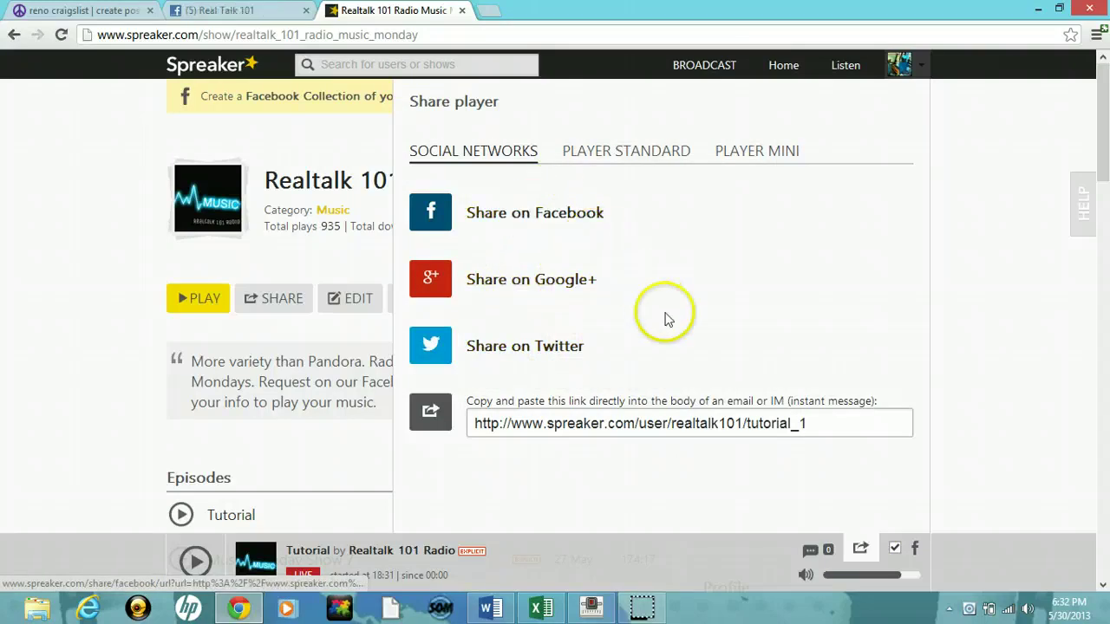
click(625, 426)
click(621, 422)
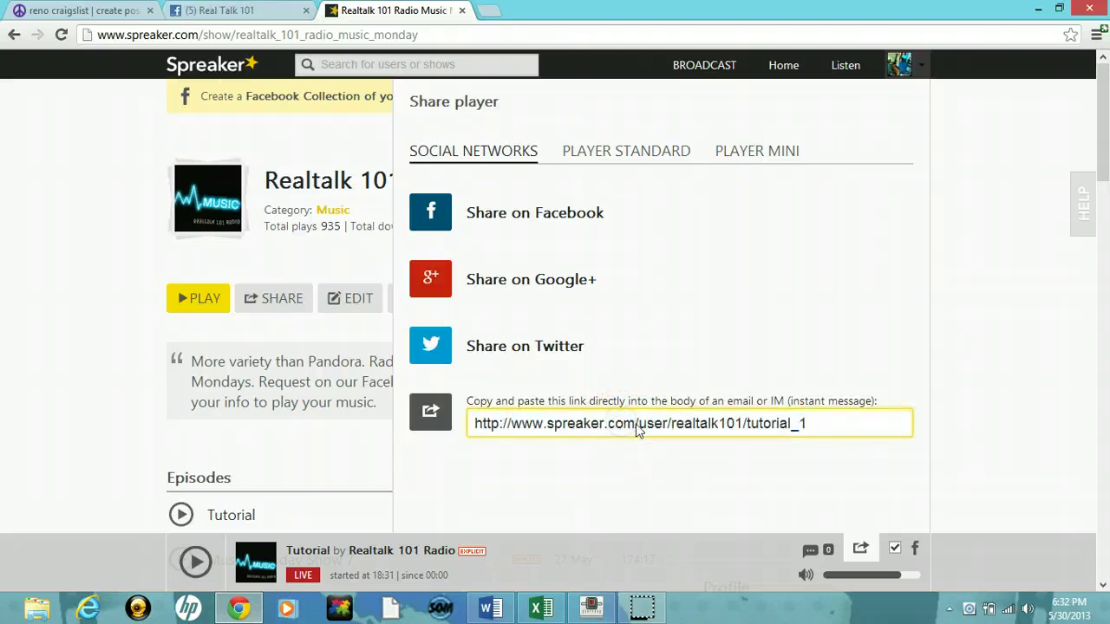
Step: Open the player-bar chat and send 'Play Ice Cube', removing a stray period first
click(833, 573)
click(812, 550)
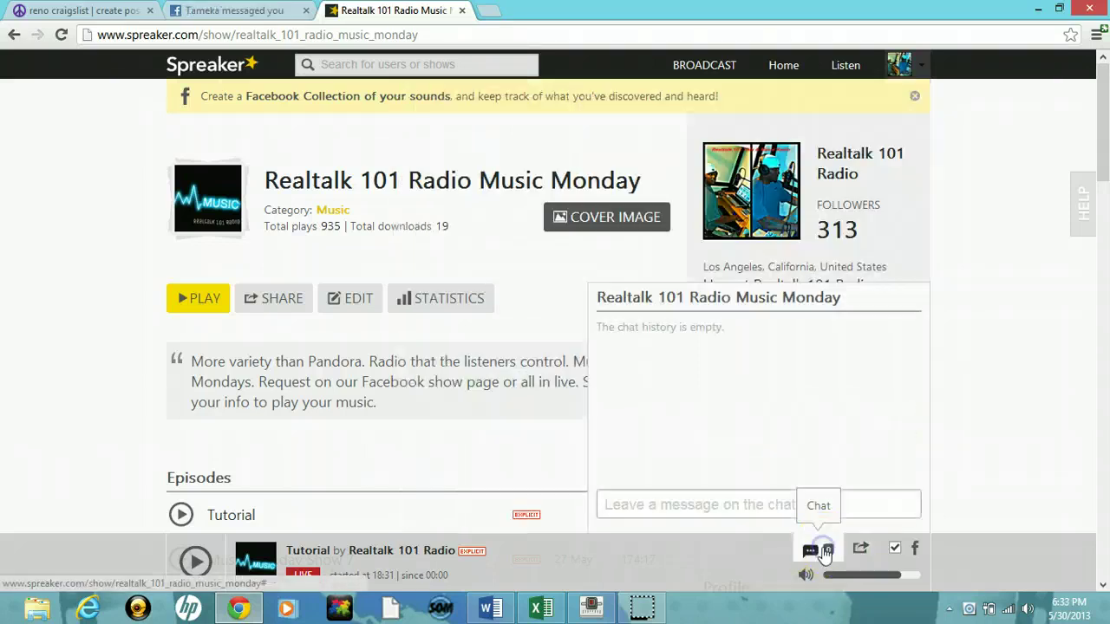
double_click(665, 499)
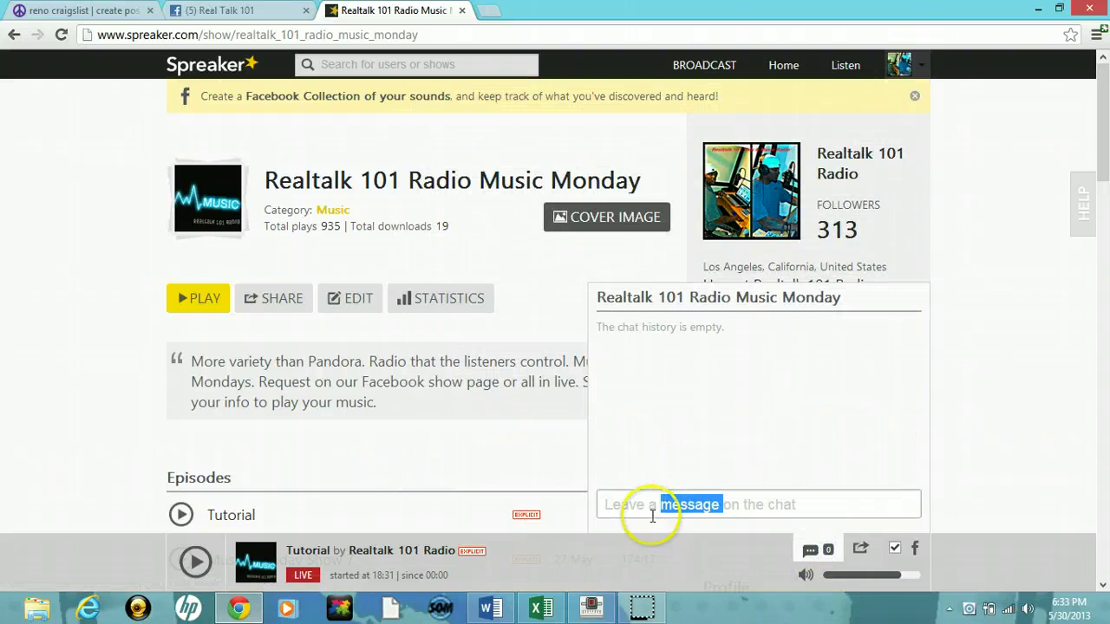
click(651, 512)
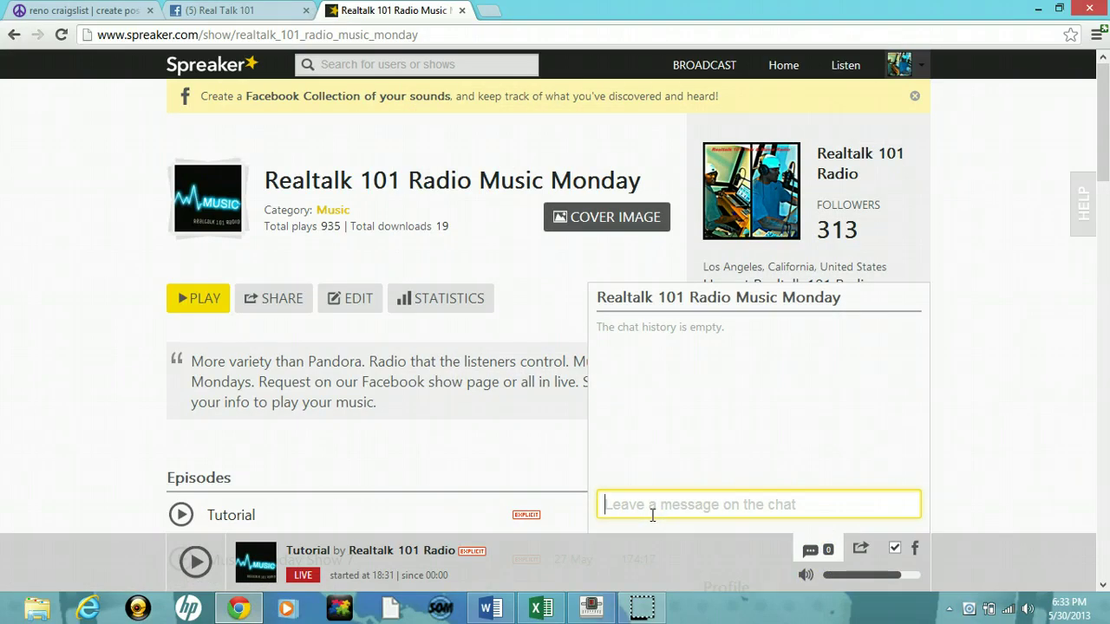
text(Play )
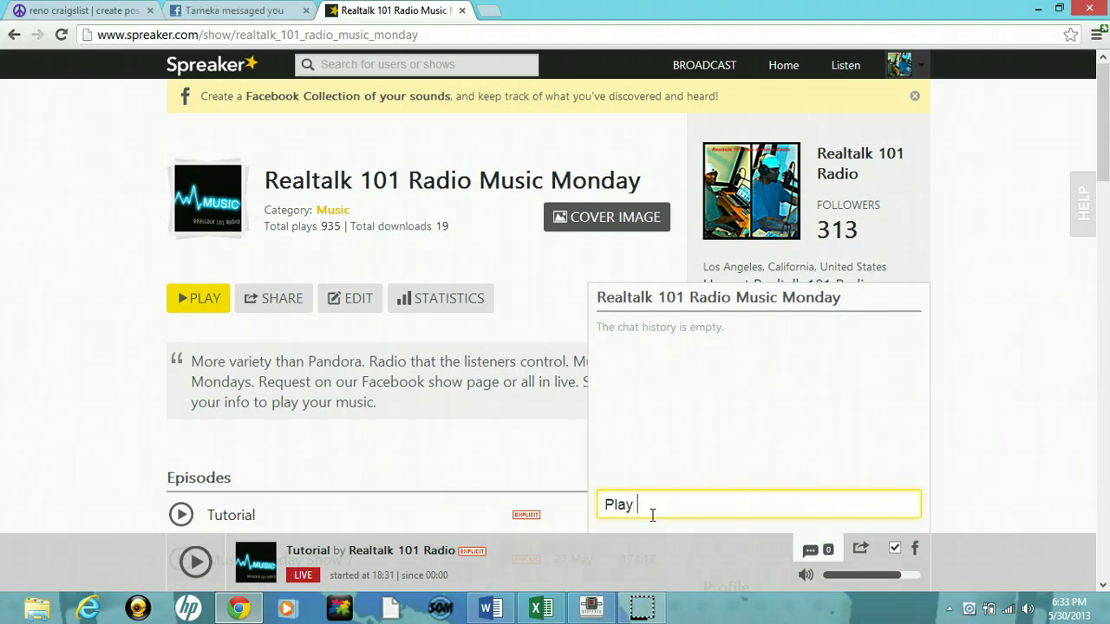
text(Ic)
text(e.)
key(BackSpace)
text(Cube)
key(Return)
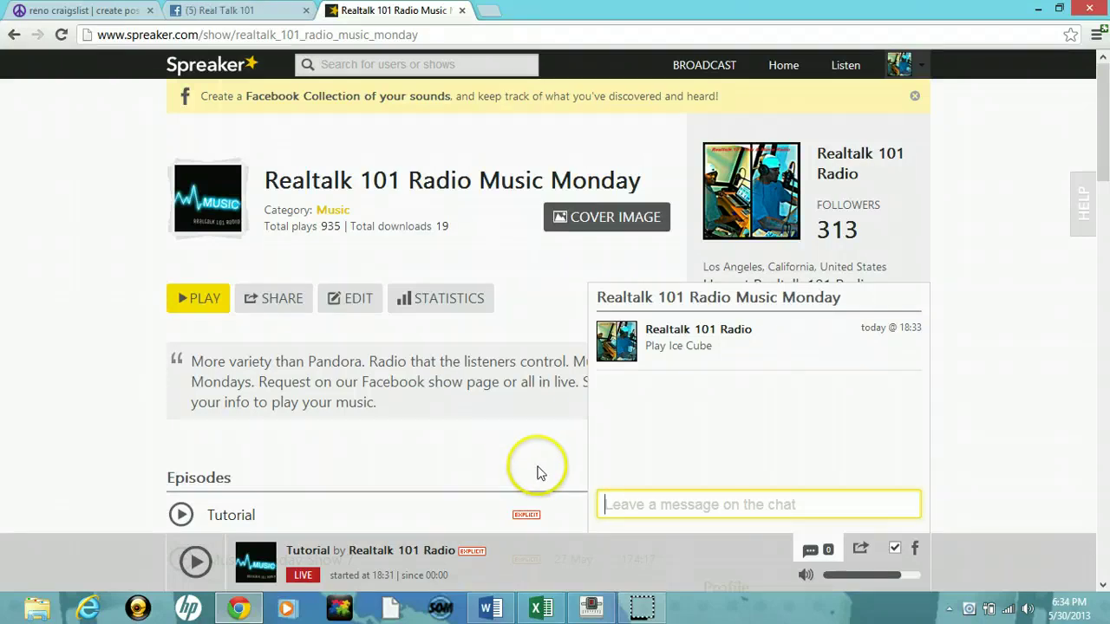
Step: Go from the dashboard to the Realtalk 101 Radio public page and close the chat panel
click(782, 68)
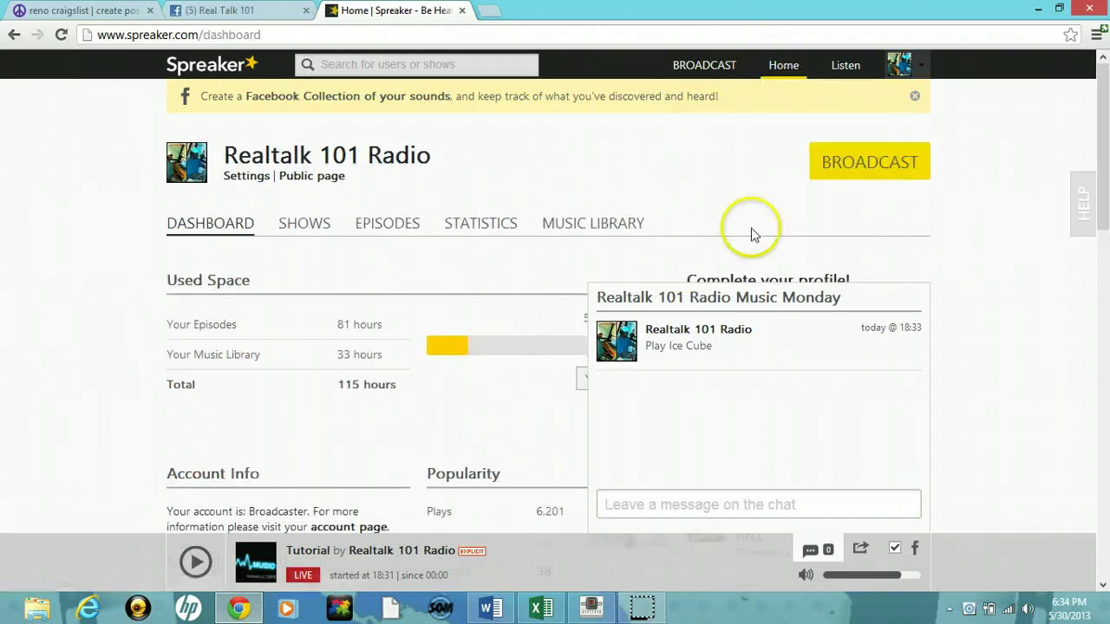
click(309, 177)
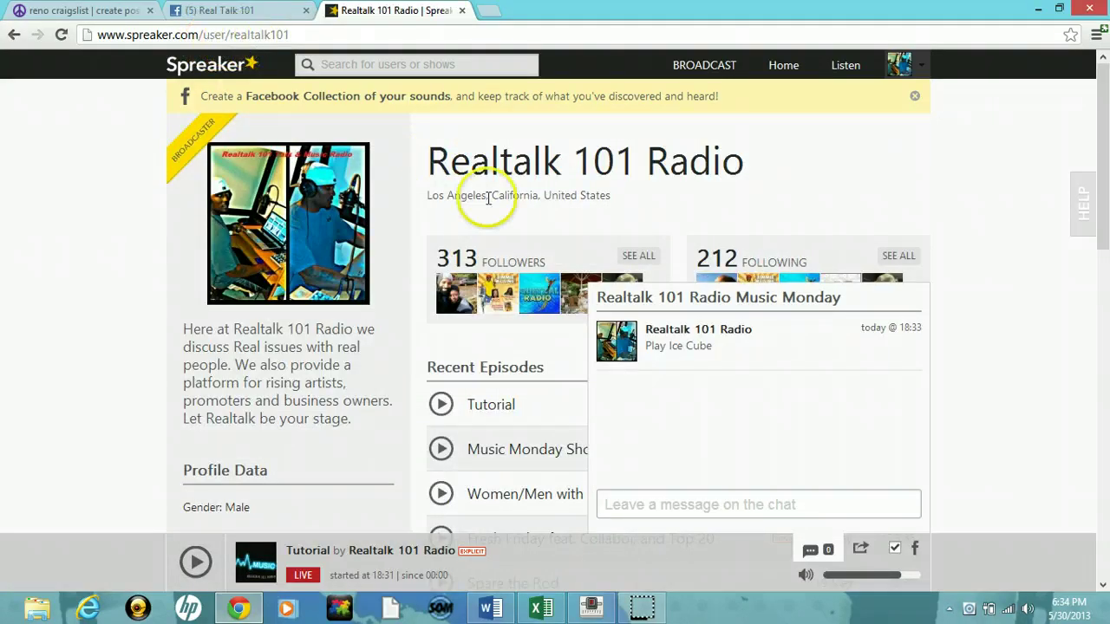
click(811, 551)
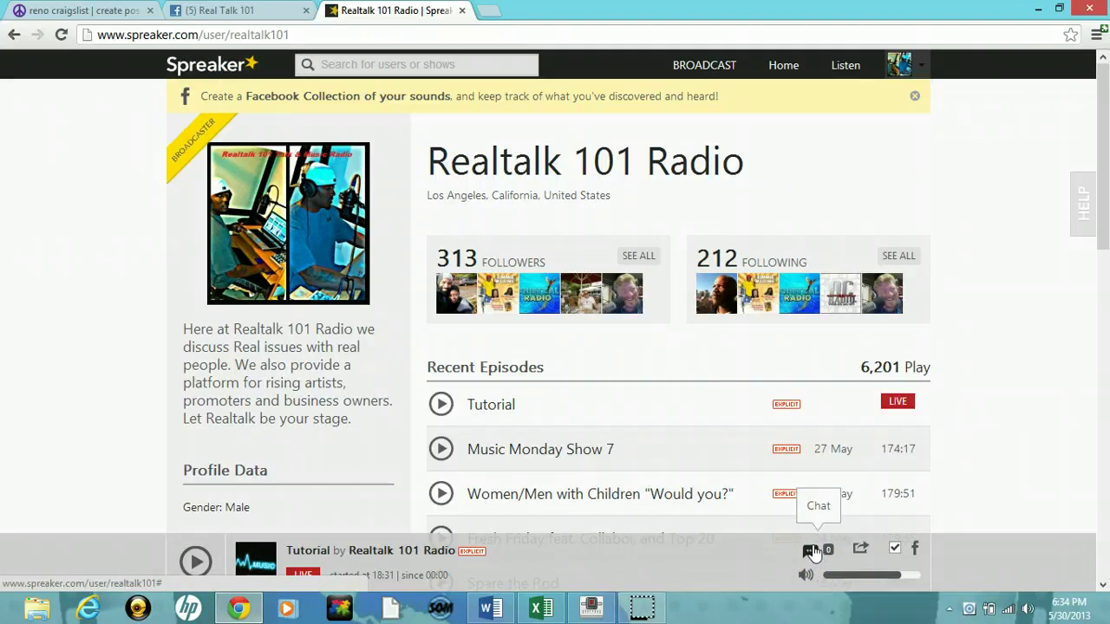